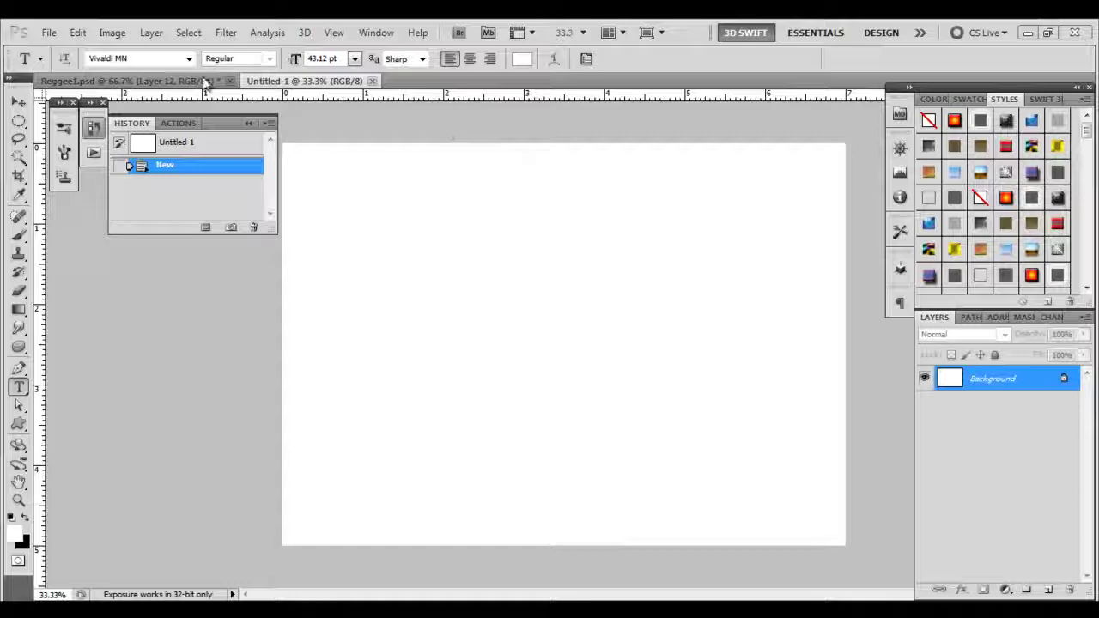
Begin a new 7 by 5 inch document, choosing CMYK Color mode and a resolution of 600 pixels/inch.
click(49, 32)
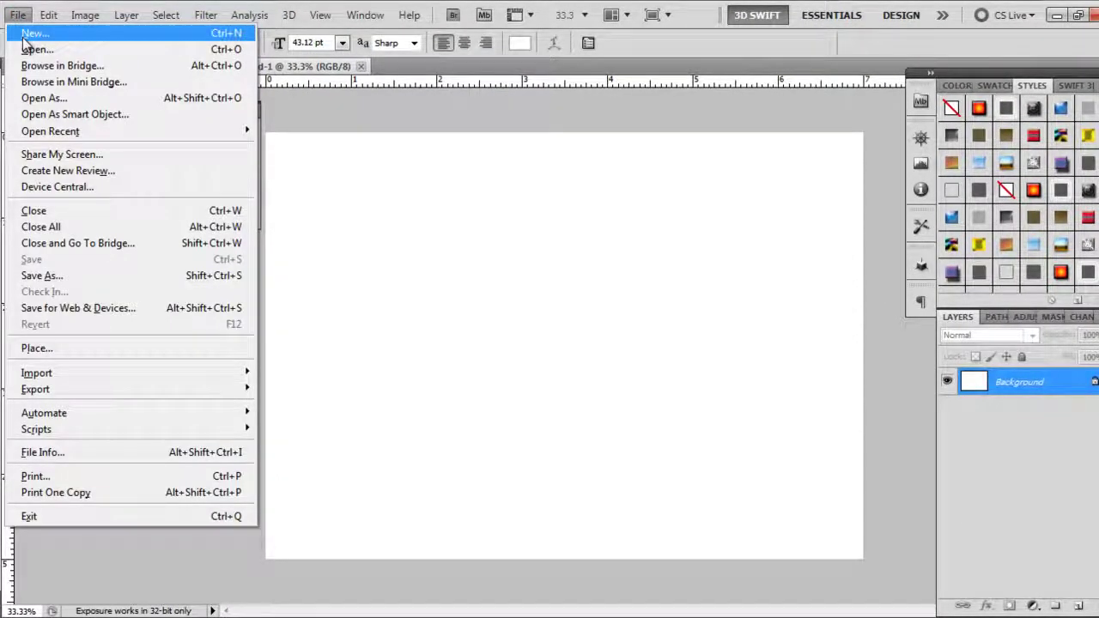
click(301, 113)
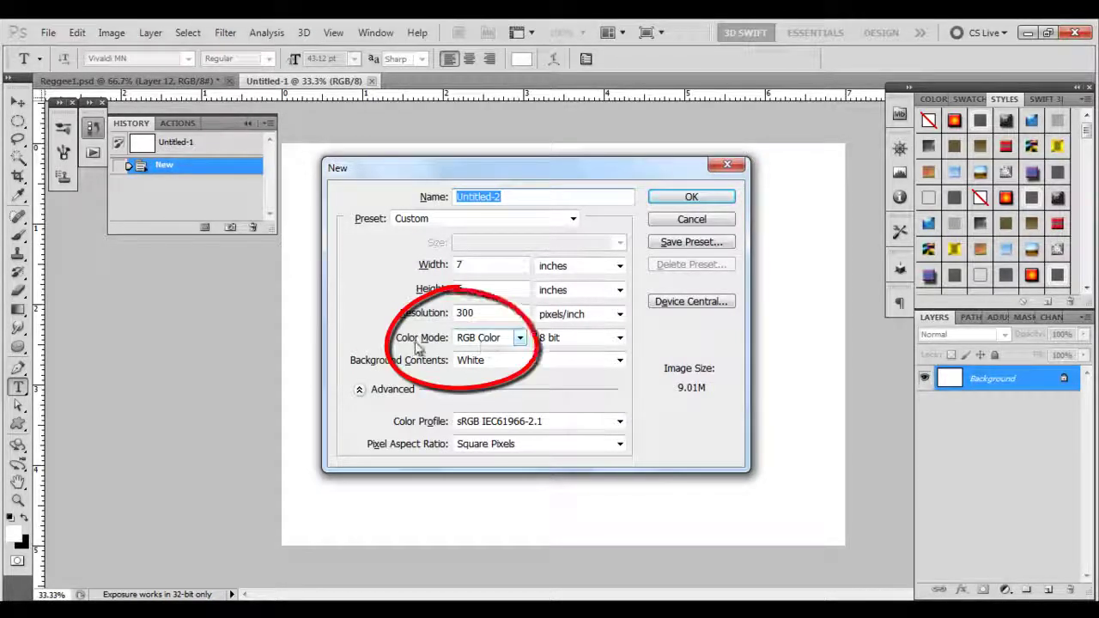
click(520, 338)
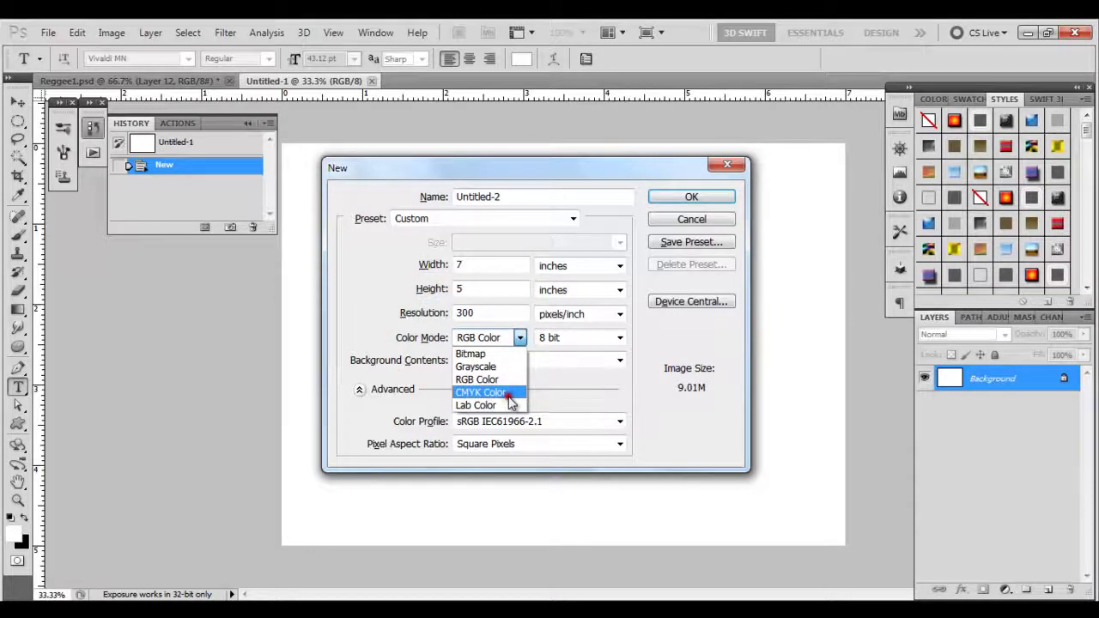
click(480, 393)
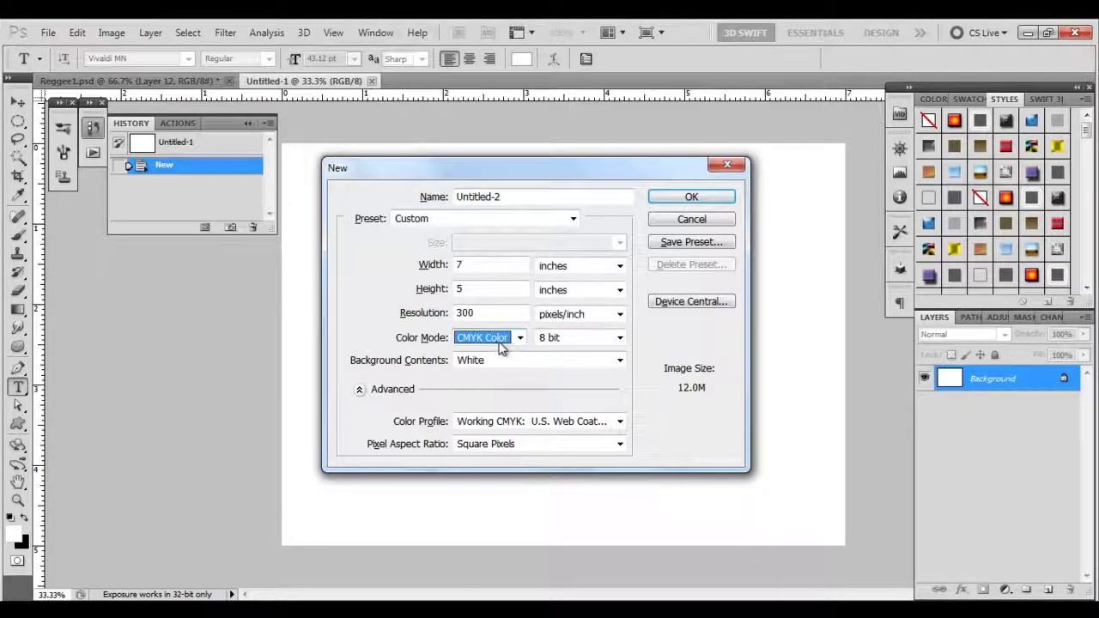
double_click(478, 314)
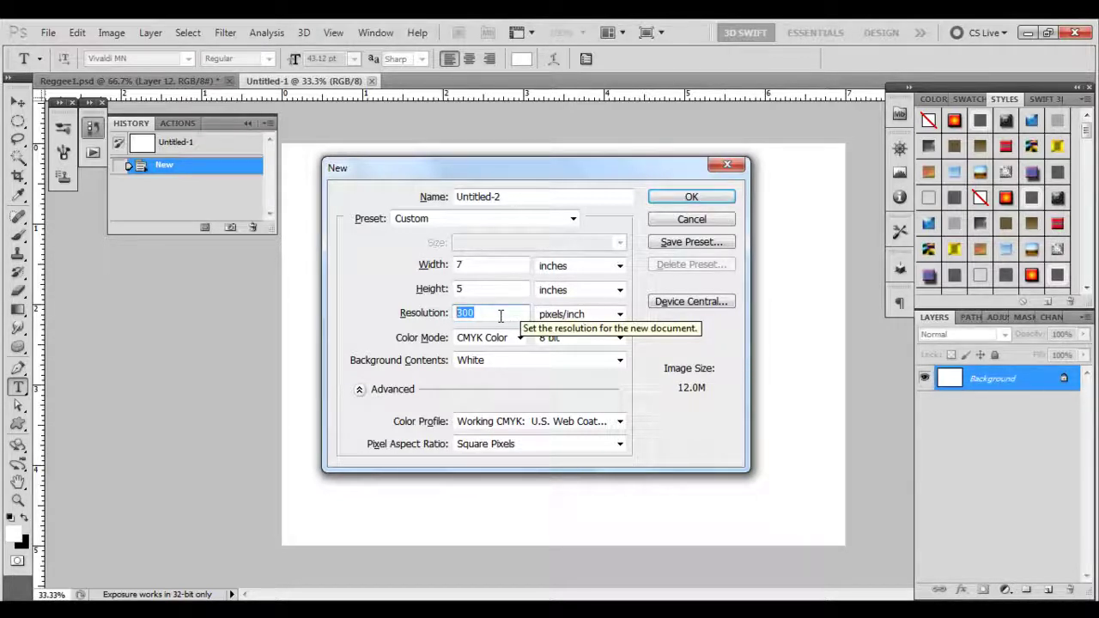
text(600)
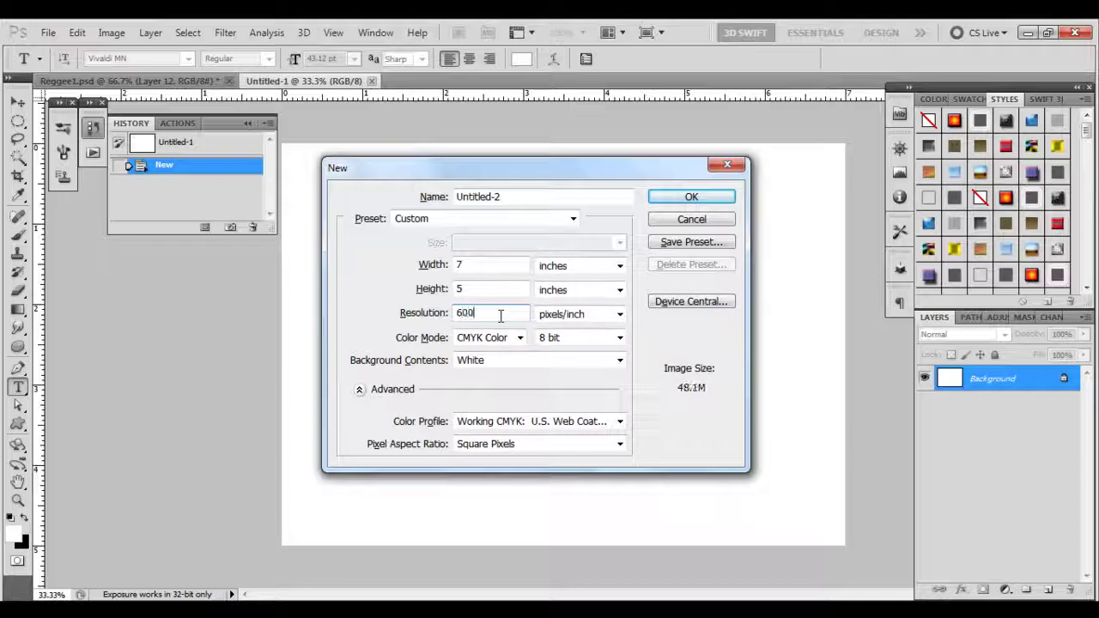
Switch the new document's color mode to RGB Color and create the document.
click(369, 296)
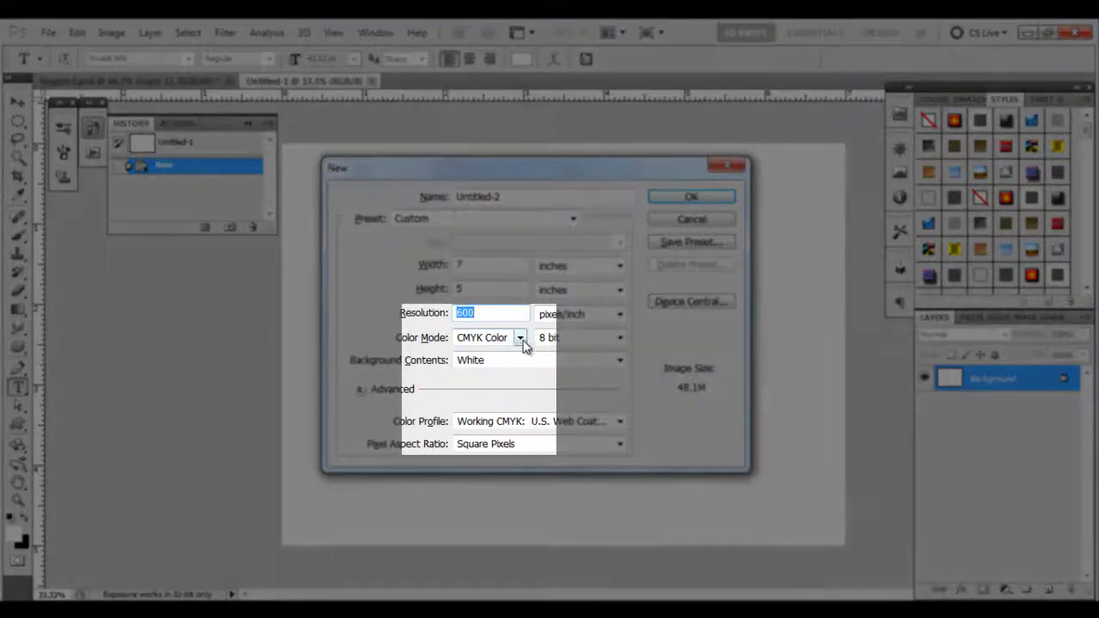
click(521, 337)
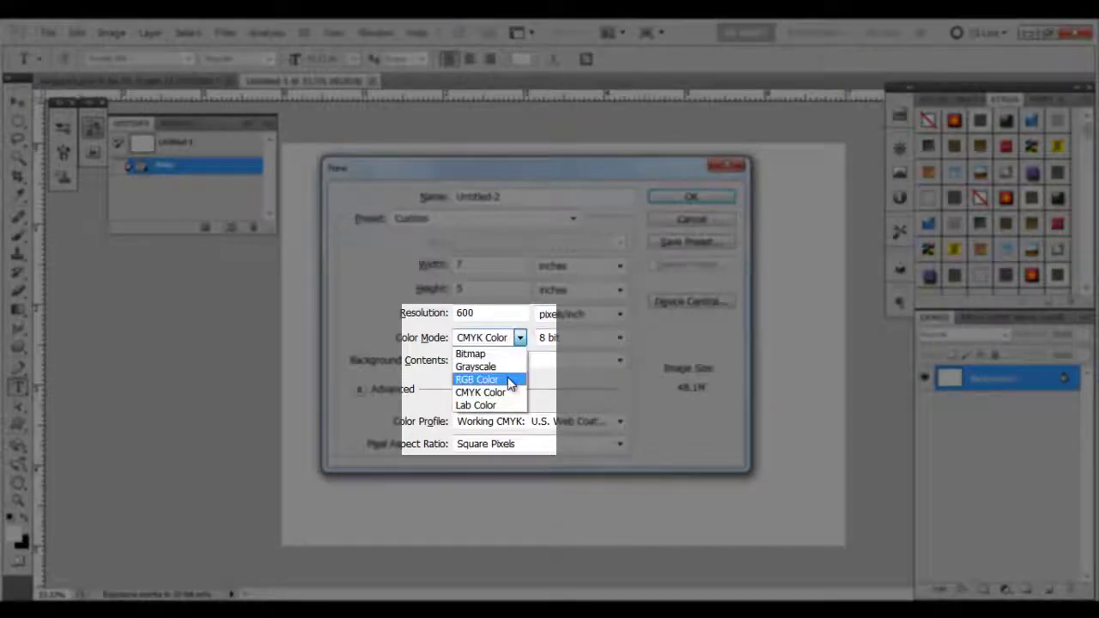
click(506, 378)
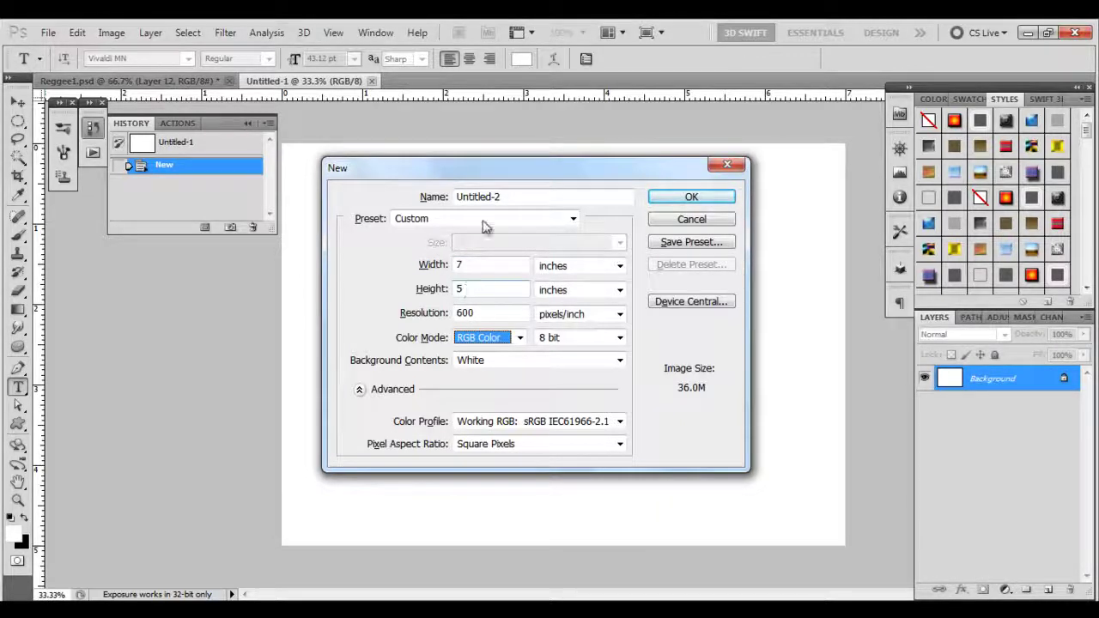
click(693, 199)
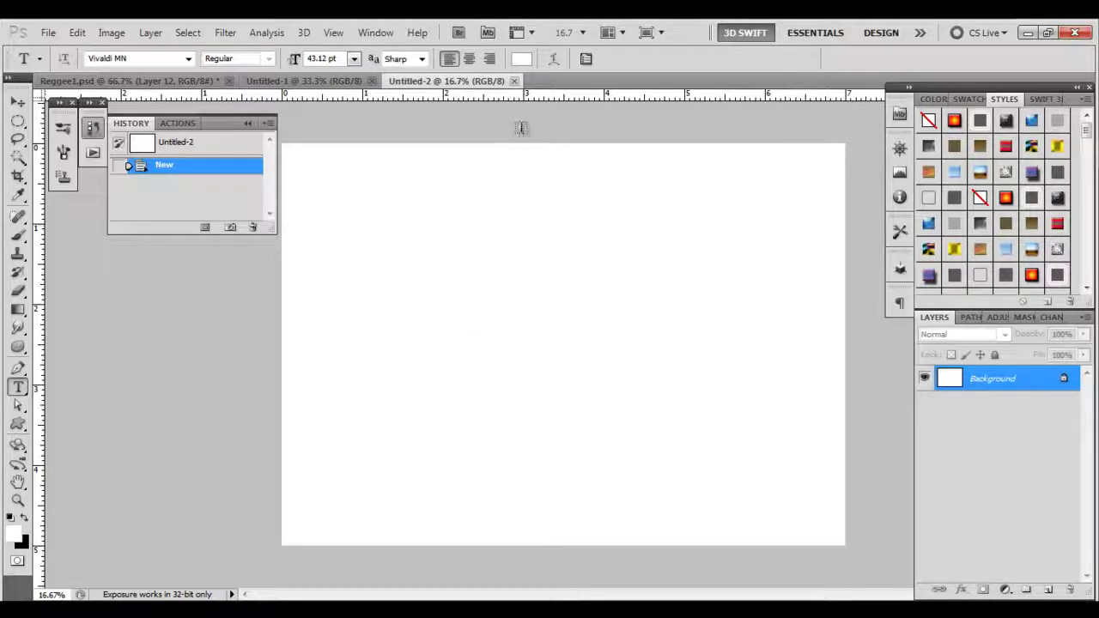
Switch to Adobe Bridge and open Reggee1.psd from the flyers folder.
click(461, 34)
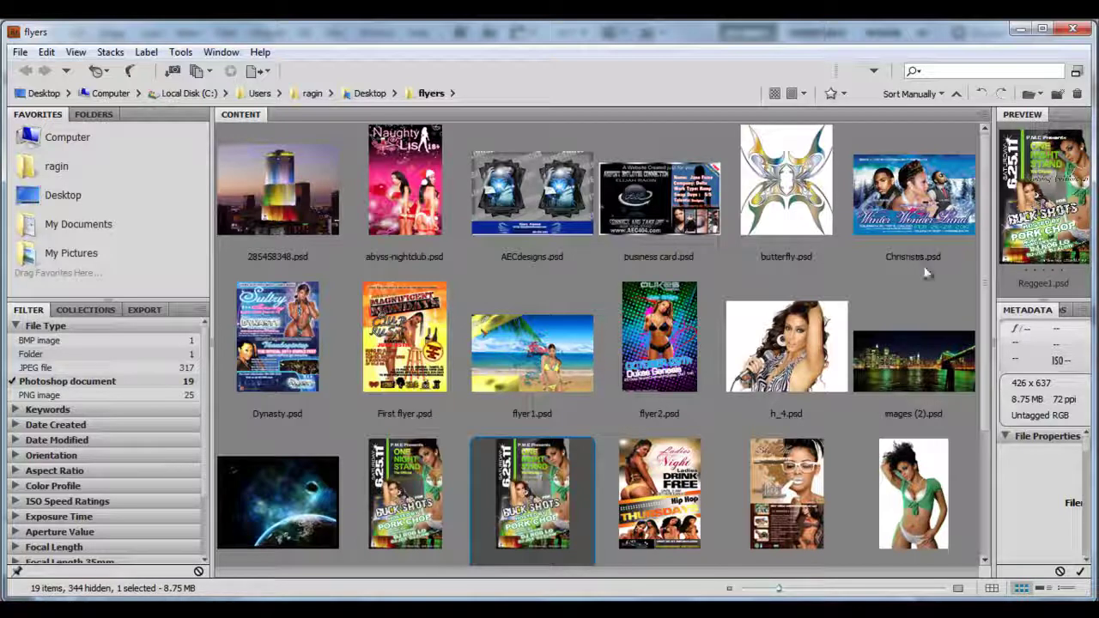
drag(990, 238, 971, 387)
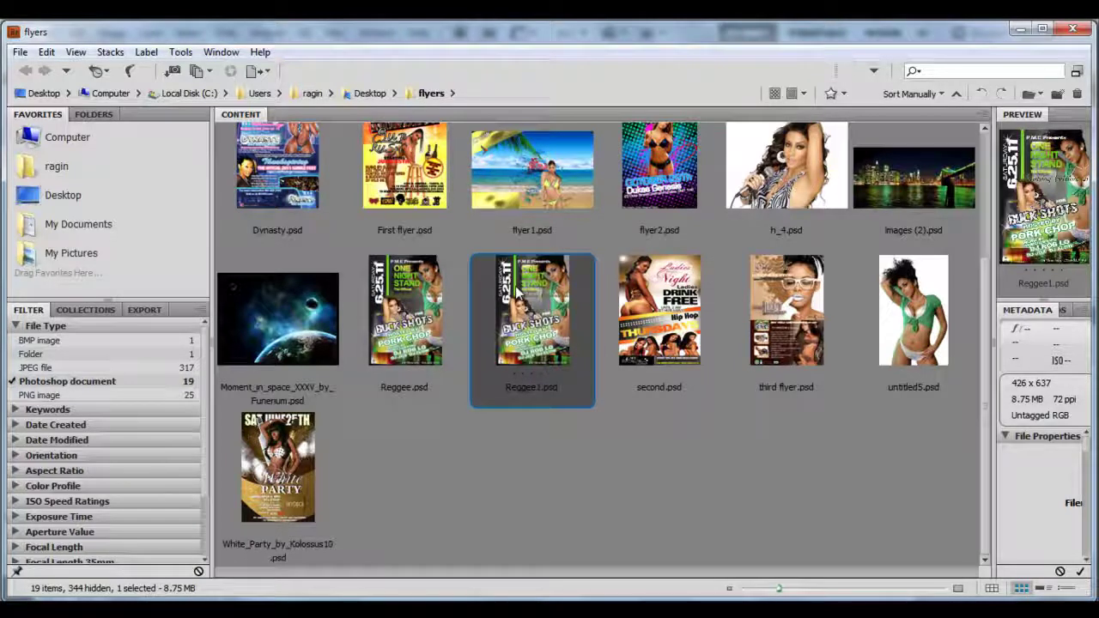
drag(516, 292, 385, 323)
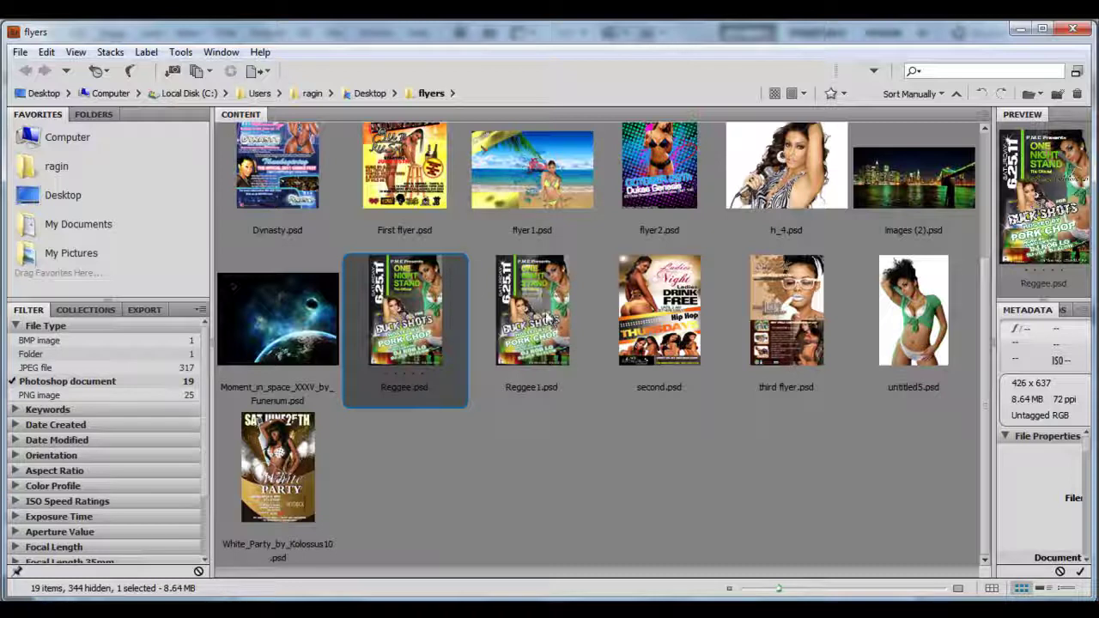
click(546, 317)
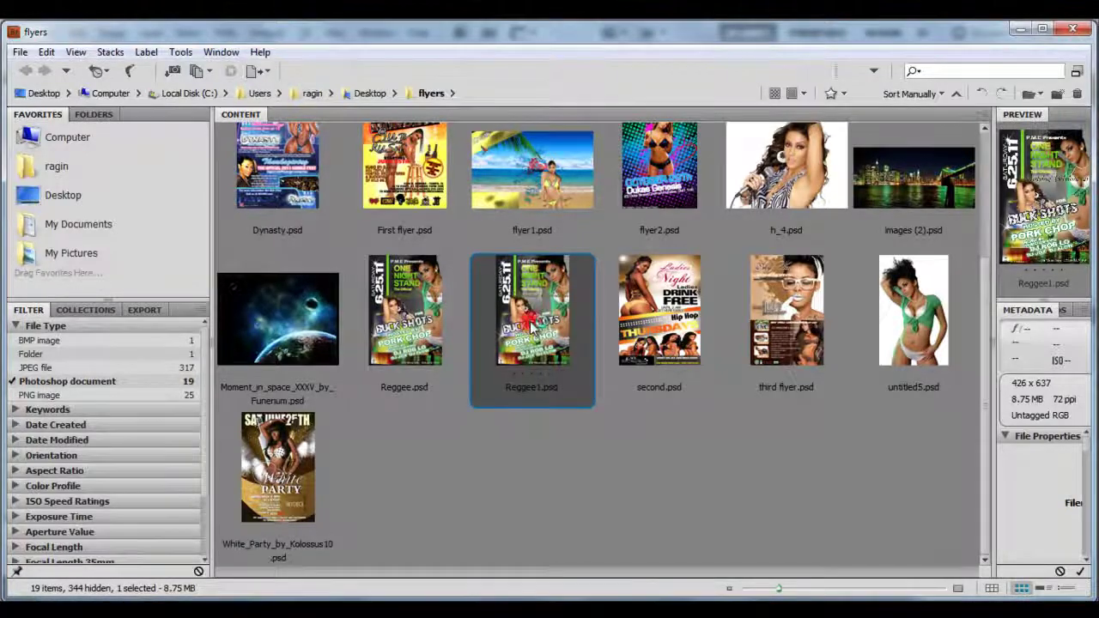
double_click(533, 327)
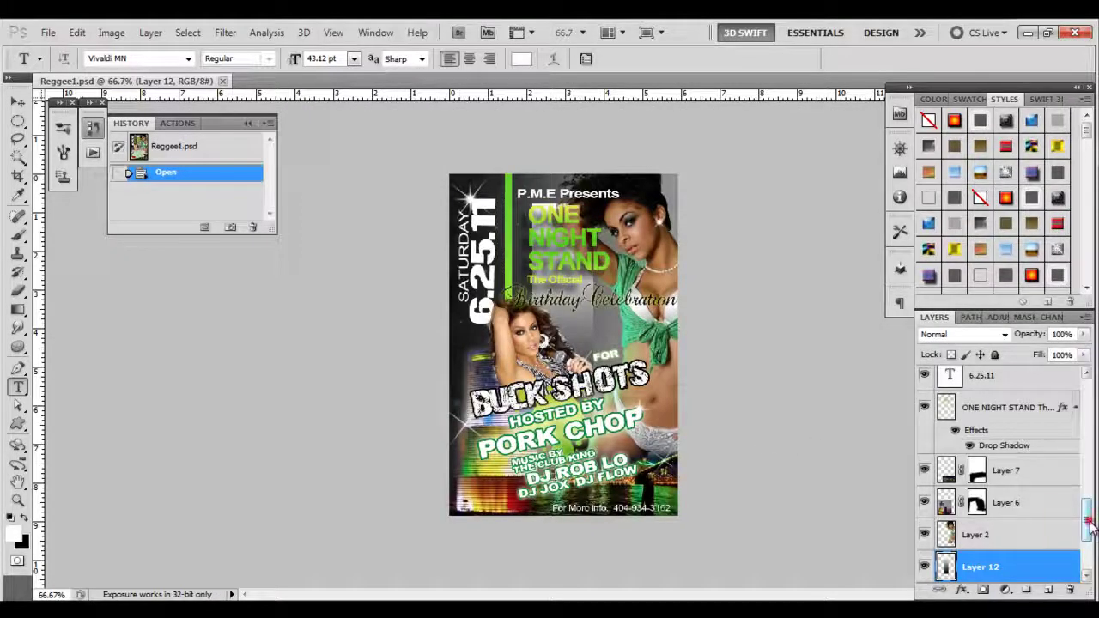
Toggle Layer 0's visibility to compare the original flyer with the remade version, leaving Layer 0 hidden.
drag(1088, 525, 1095, 400)
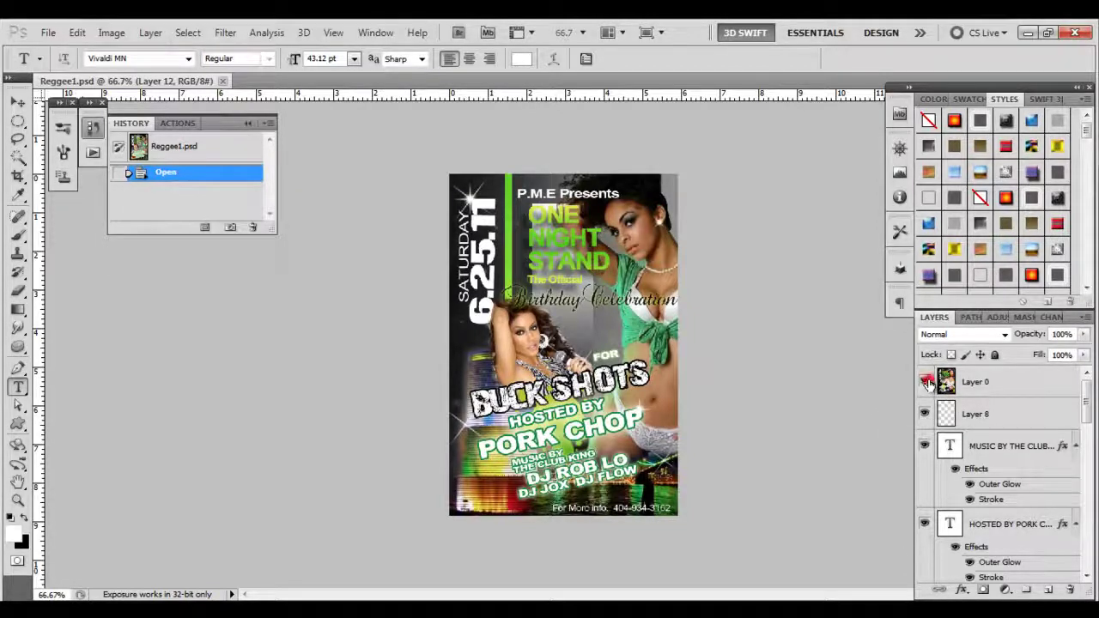
click(926, 383)
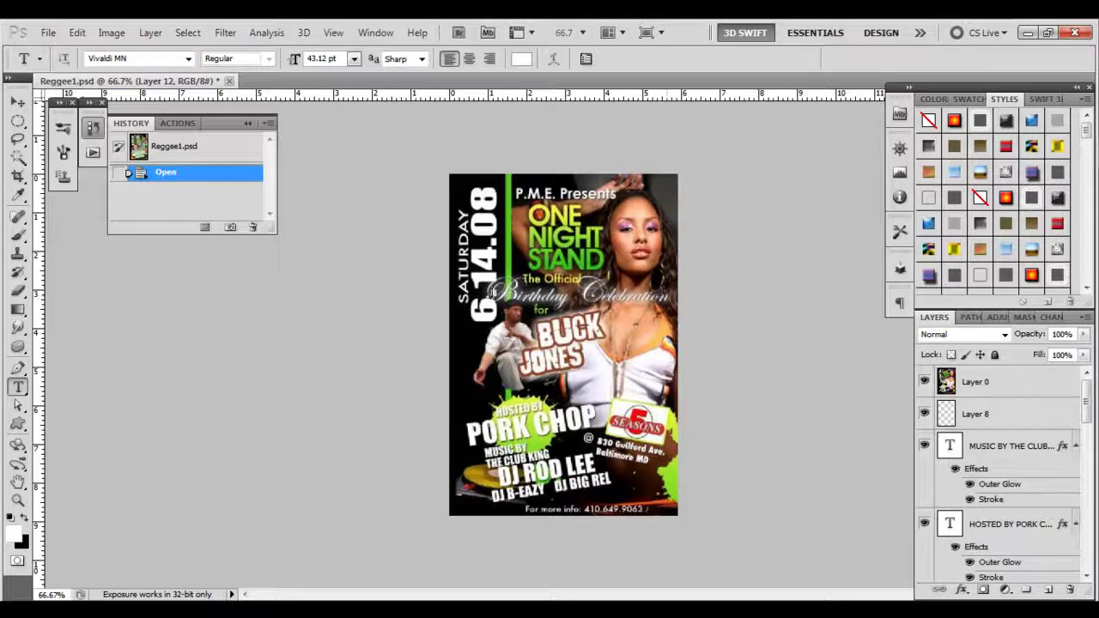
click(925, 382)
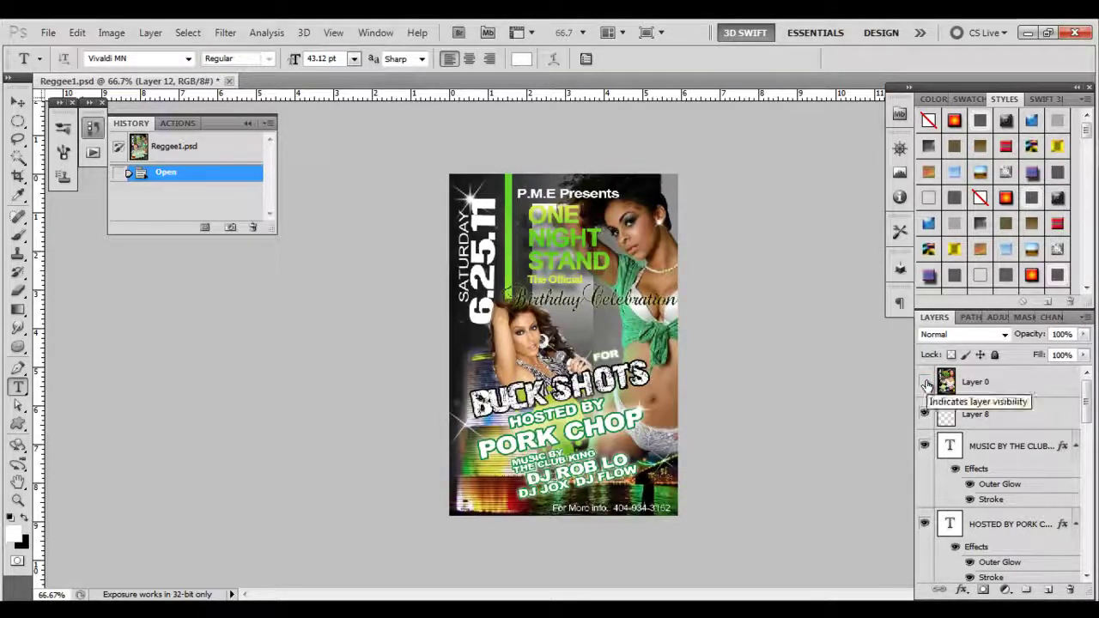
click(925, 382)
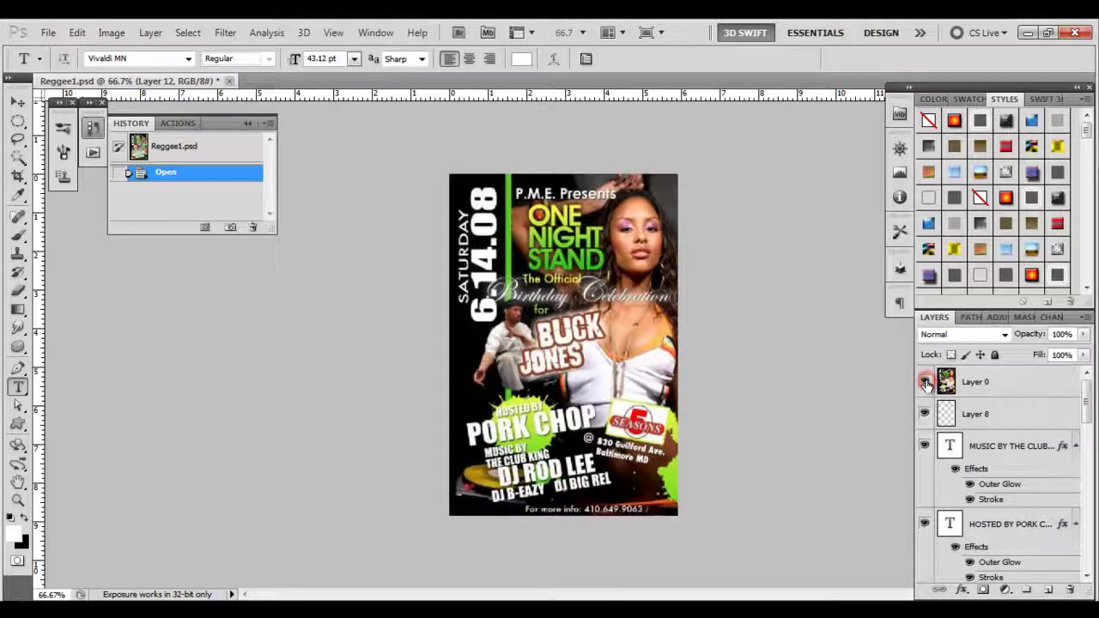
click(925, 382)
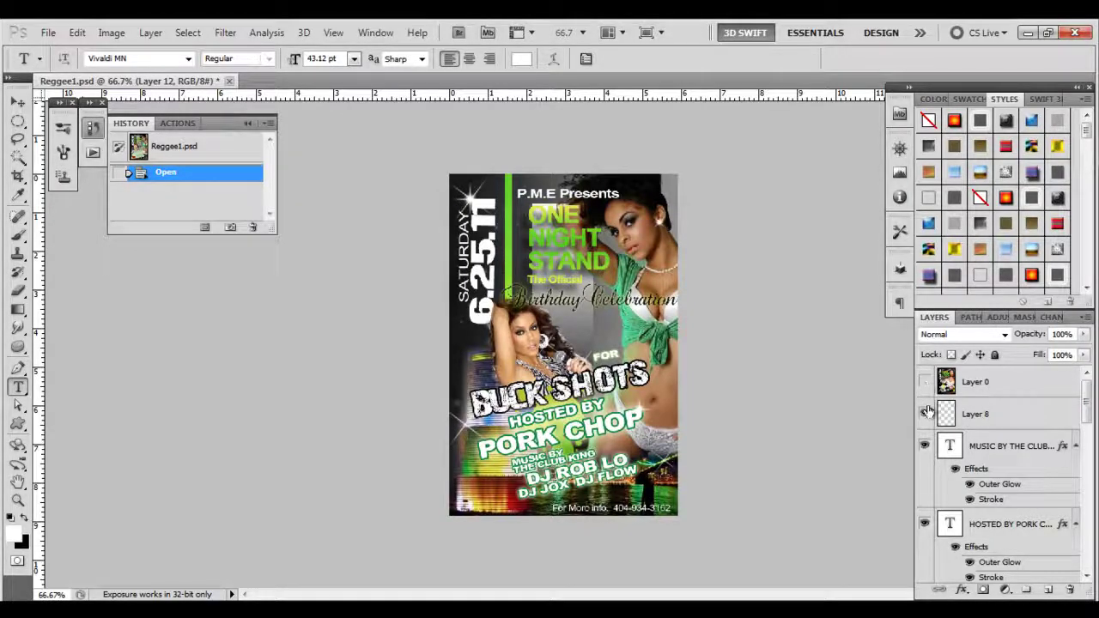
Hide all layers except the bottom gradient layer, Layer 10, and add a new empty layer directly above it.
scroll(930, 430, down, 5)
scroll(930, 469, down, 10)
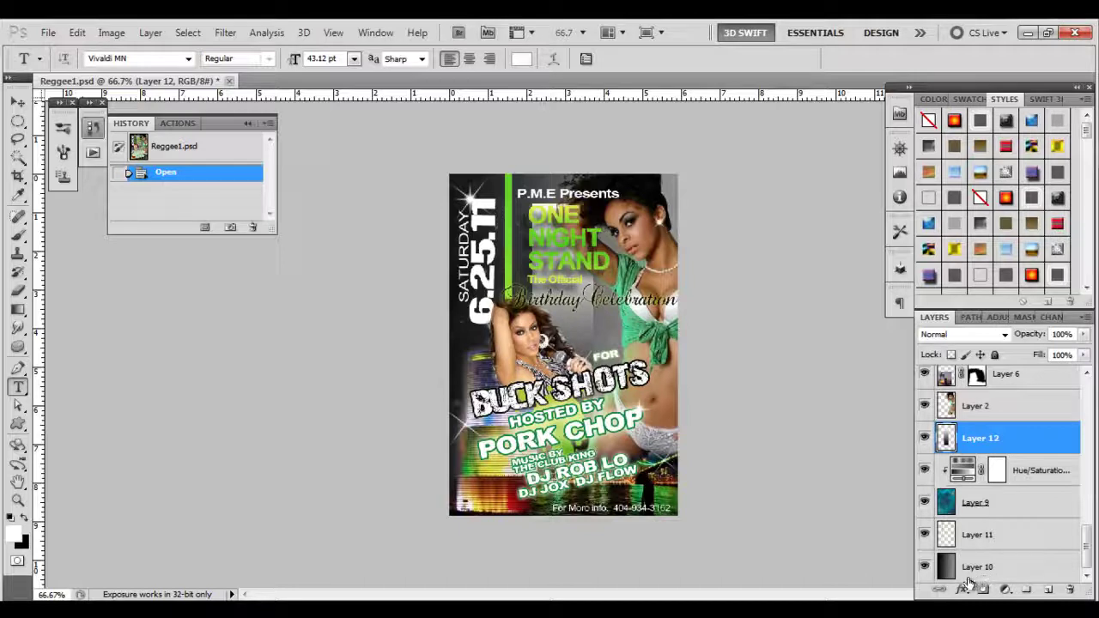
right_click(924, 571)
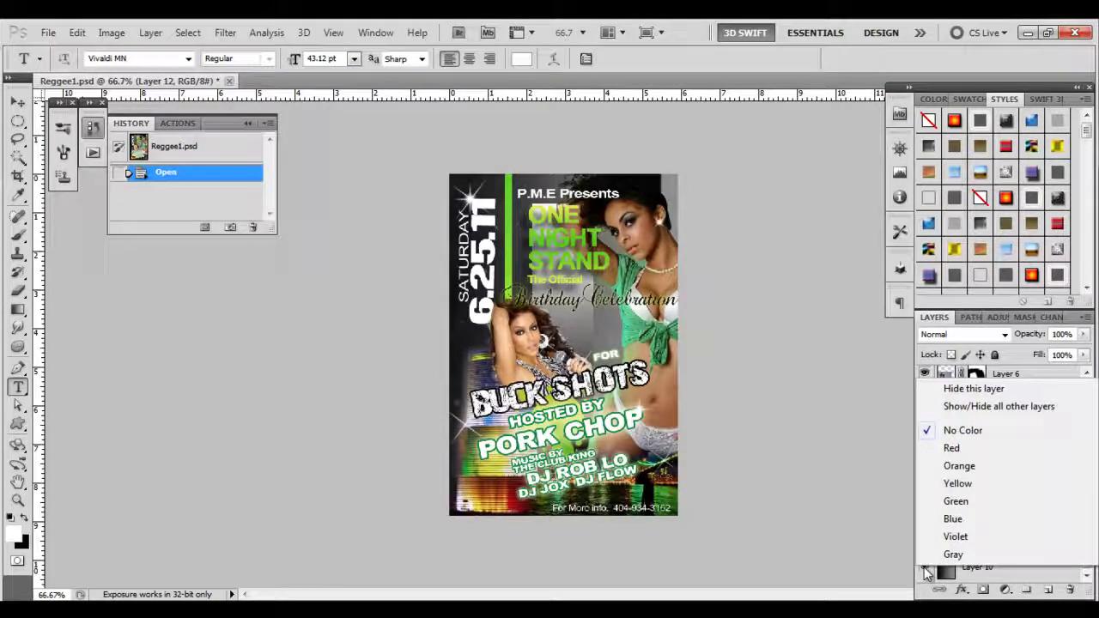
click(969, 408)
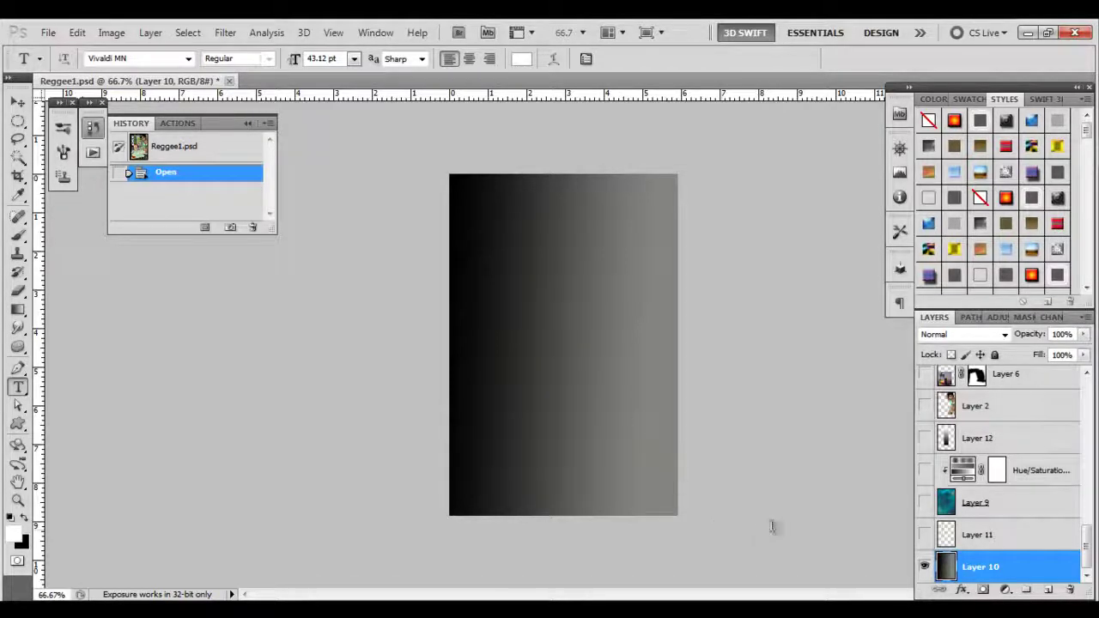
click(1047, 594)
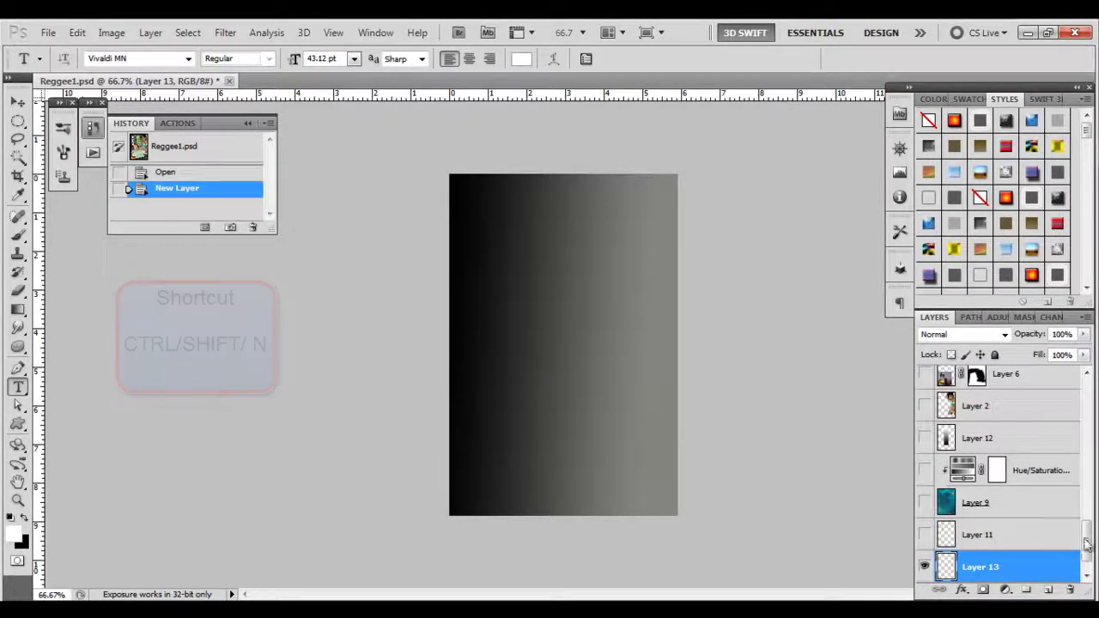
drag(1089, 536, 1087, 560)
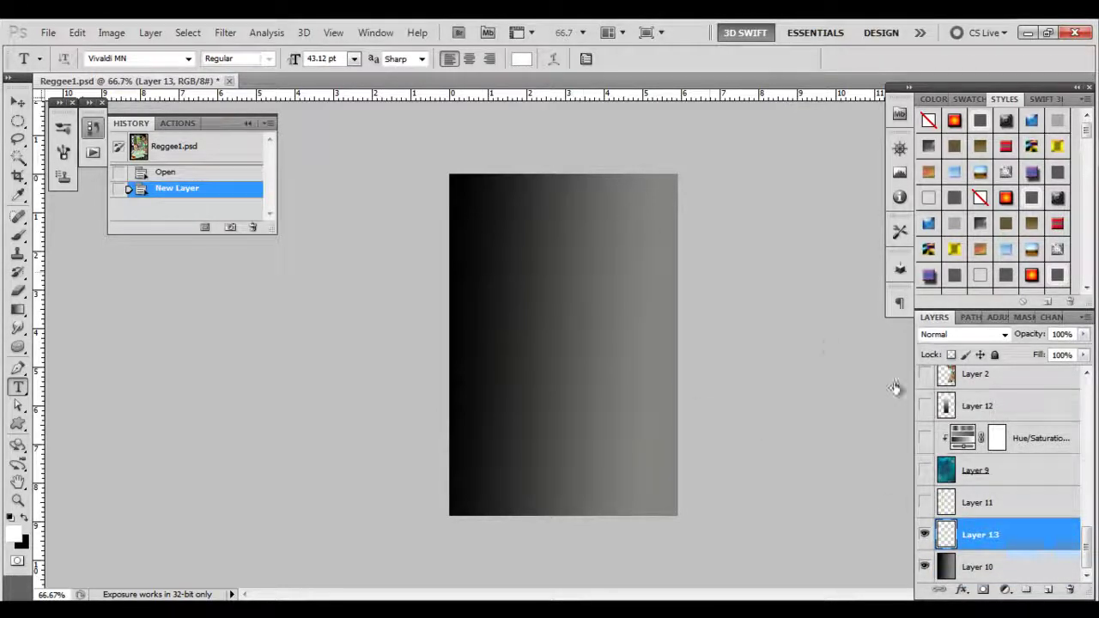
Show Layer 0 to examine the background of the original flyer, and hide it again.
drag(1088, 560, 1088, 402)
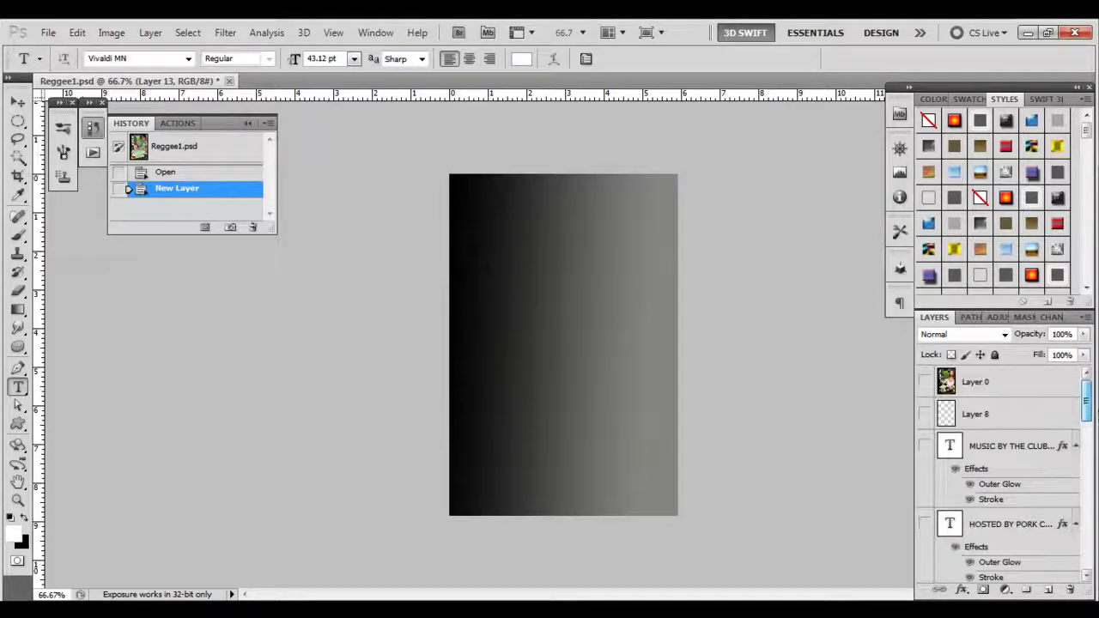
click(926, 383)
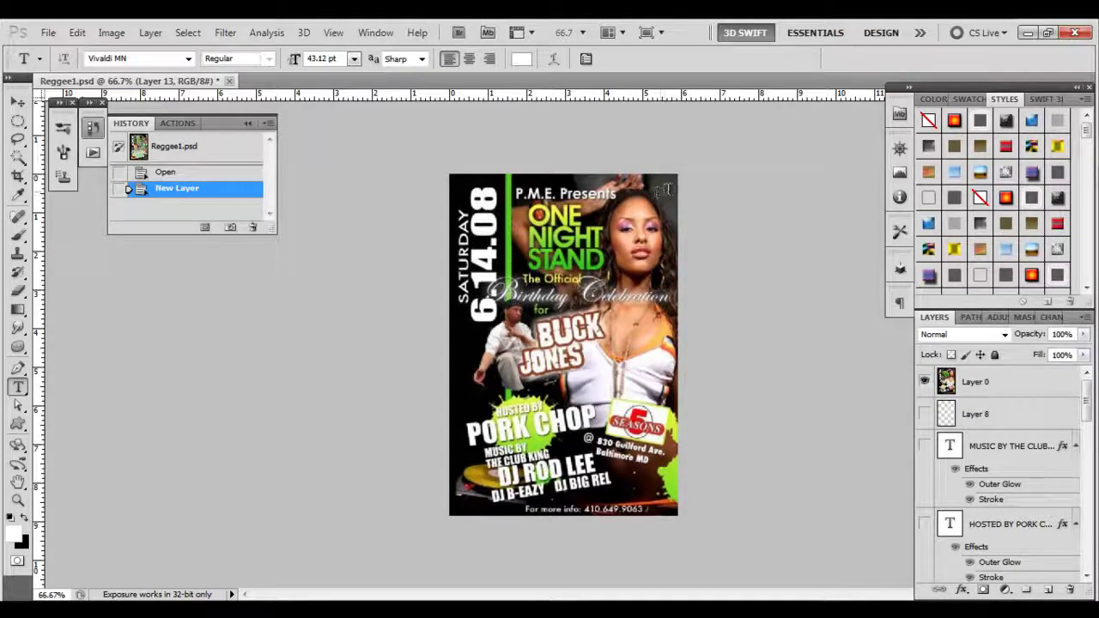
click(925, 381)
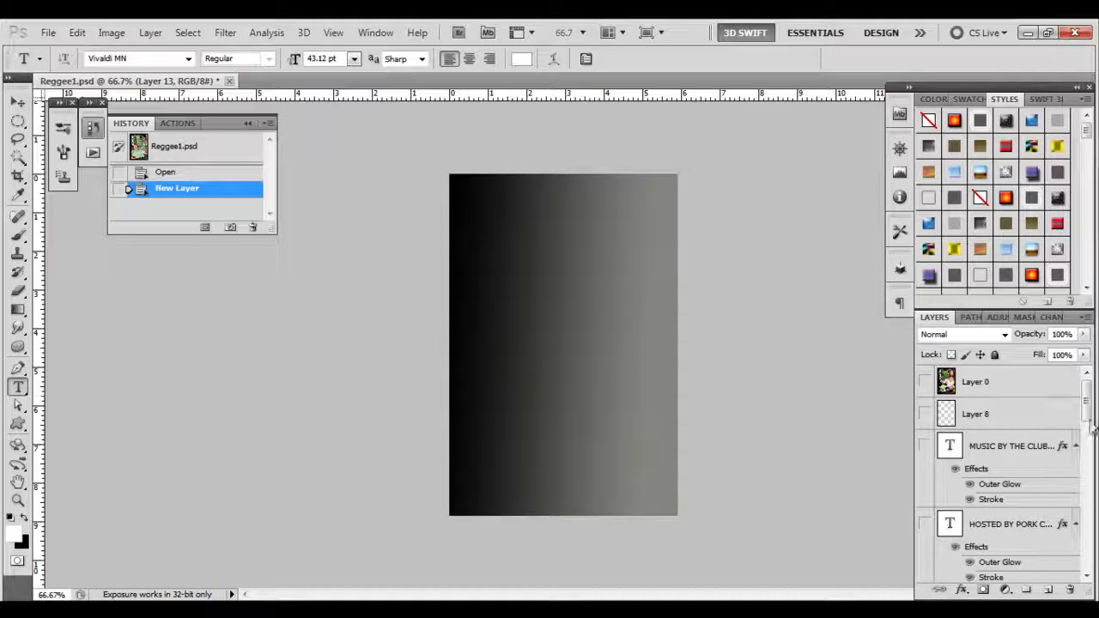
Hide Layer 10, leaving only the new empty layer shown.
drag(1088, 408, 1091, 558)
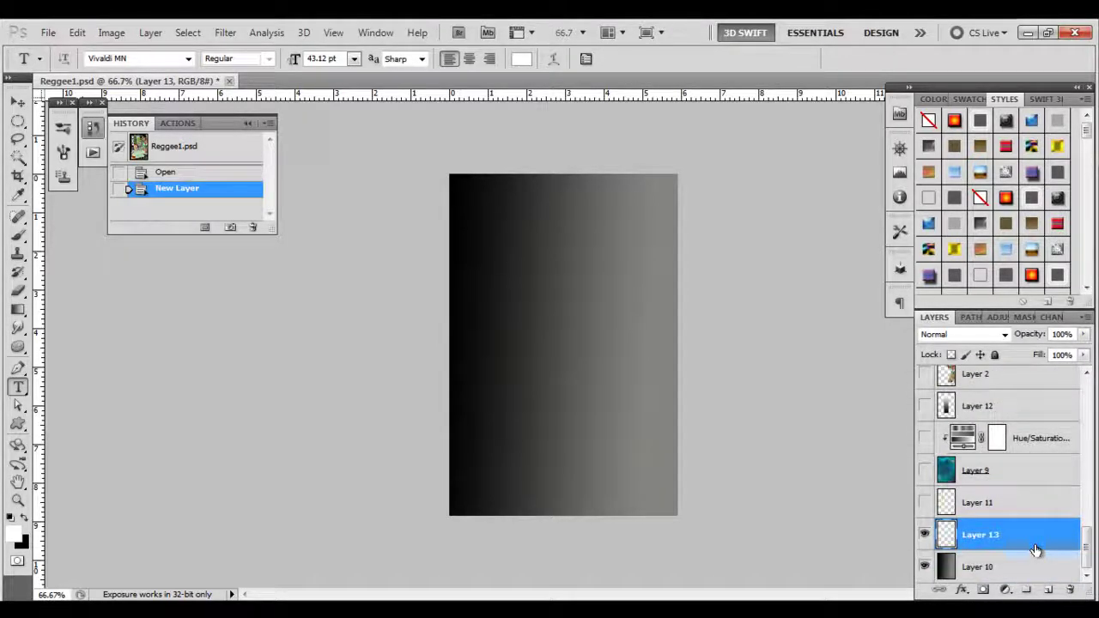
click(925, 569)
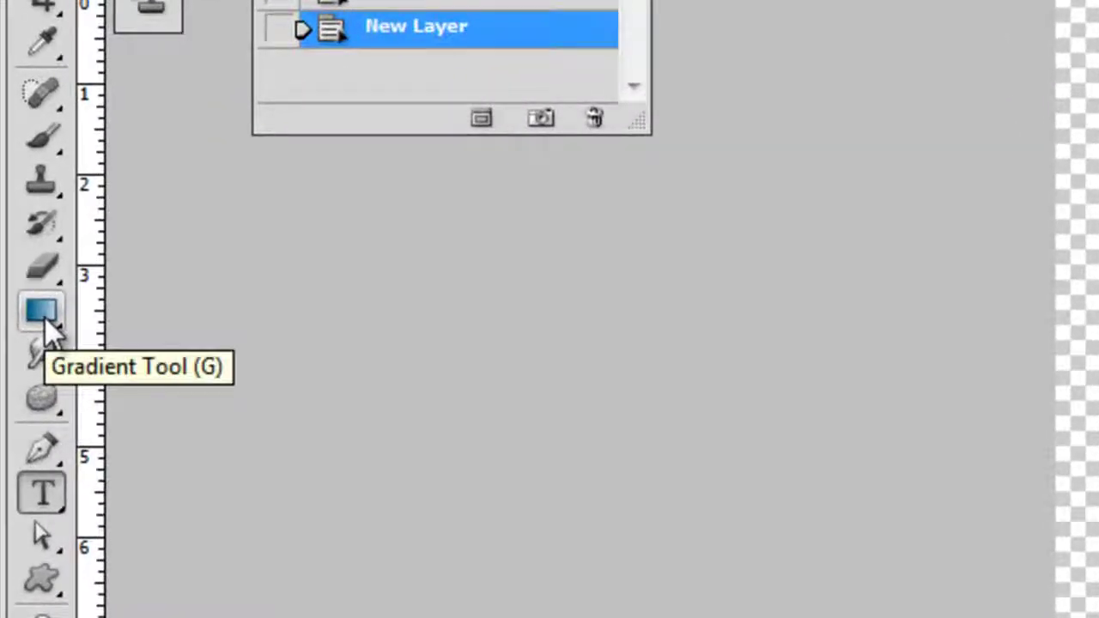
Open the Gradient tool's current gradient for editing and change its starting colour stop from white to near-black, 030303.
click(43, 313)
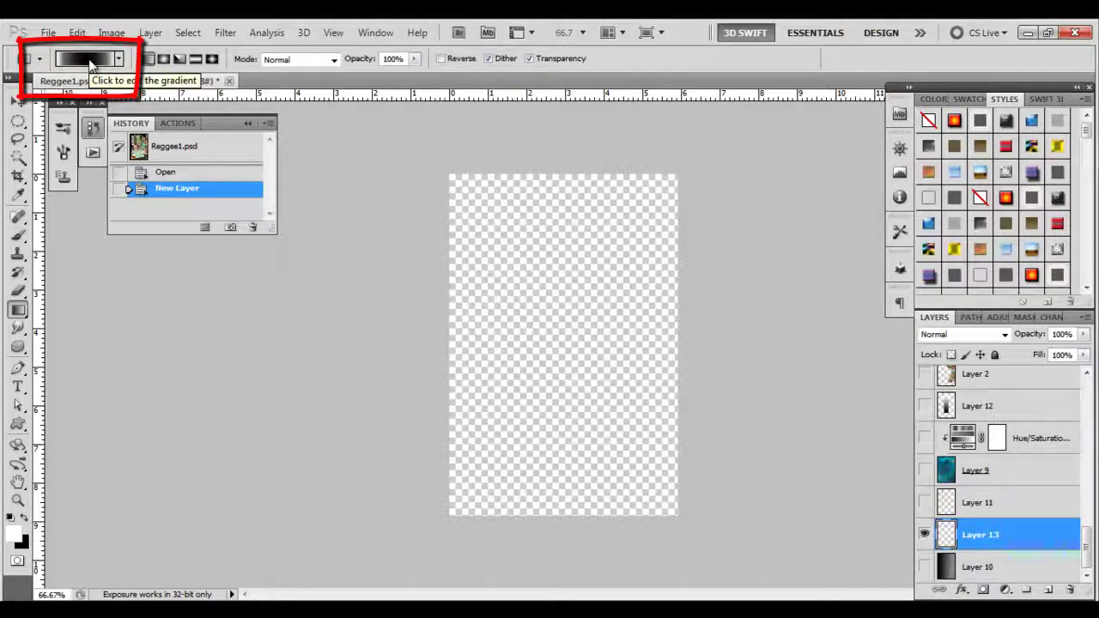
click(89, 61)
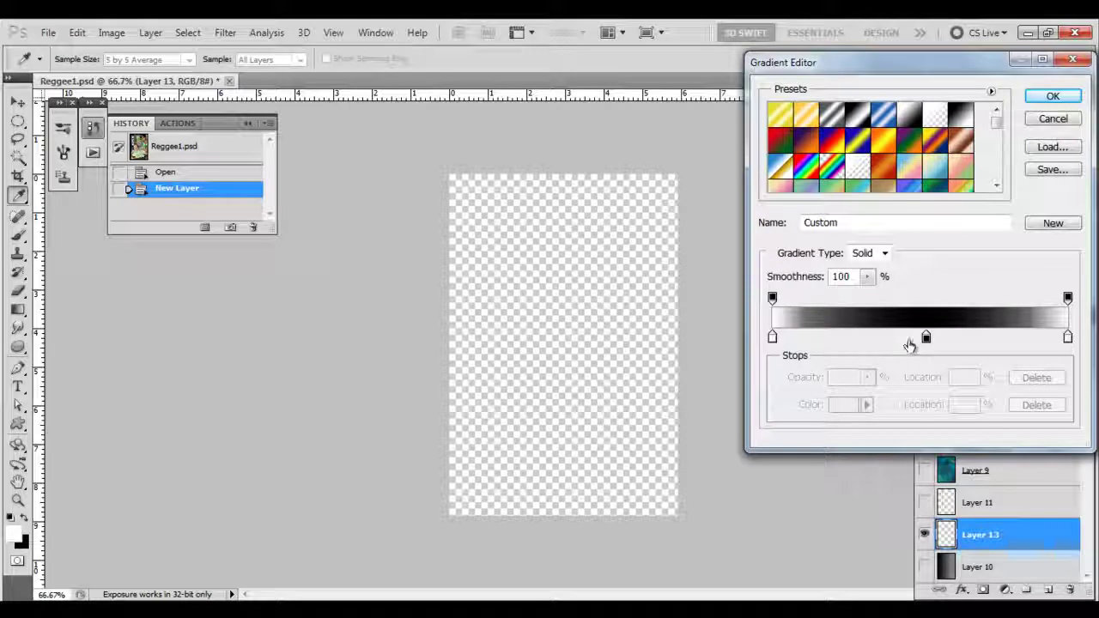
double_click(773, 337)
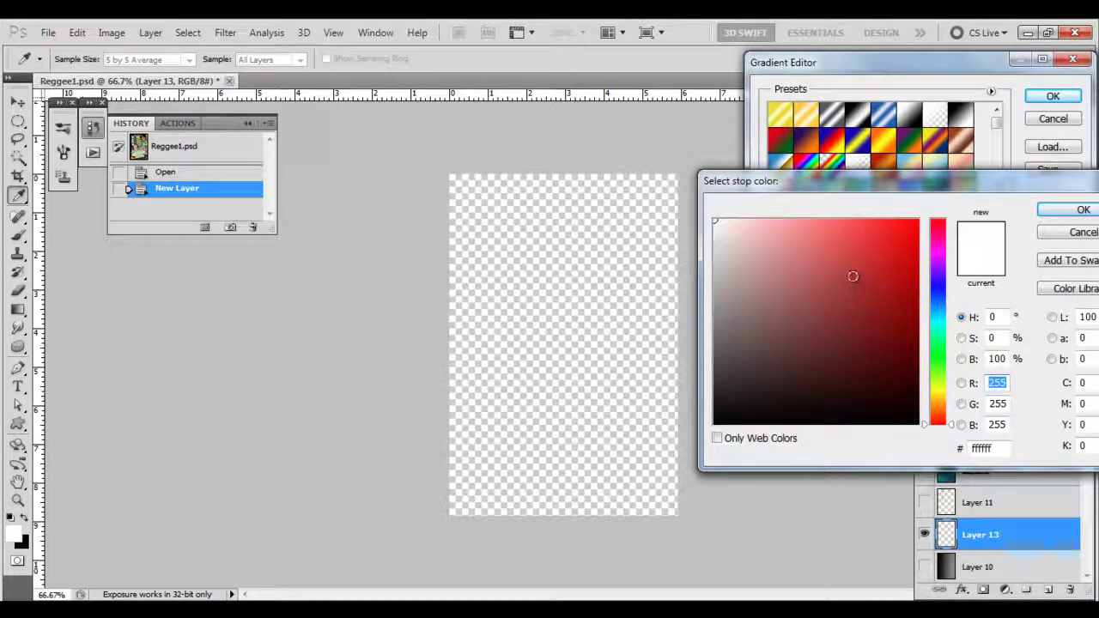
click(715, 248)
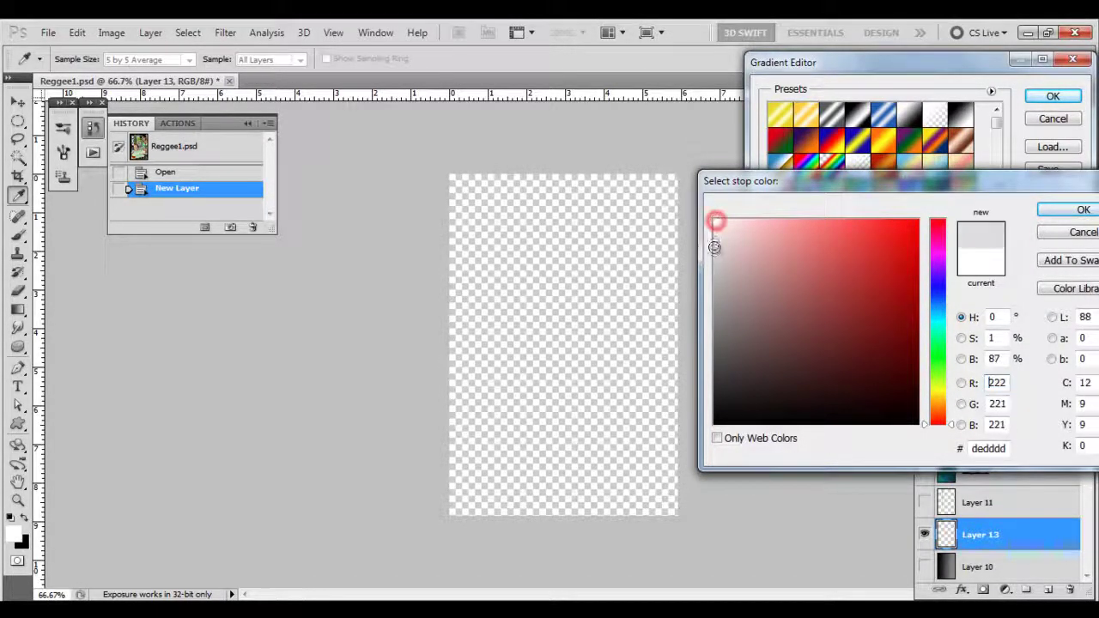
drag(715, 247, 718, 421)
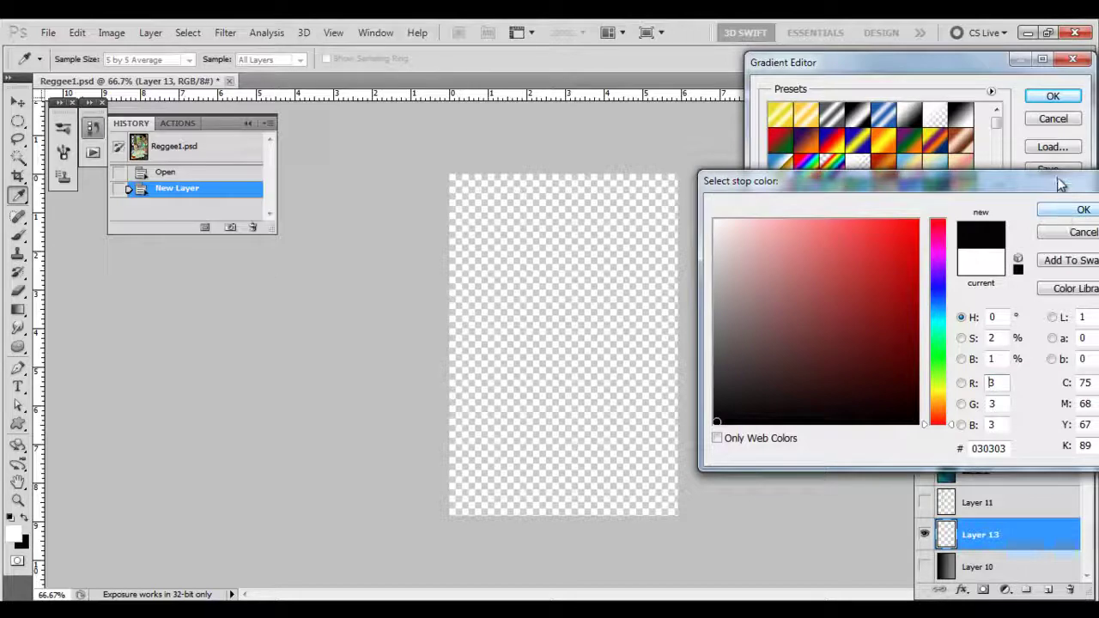
drag(1062, 182, 1030, 181)
click(1035, 208)
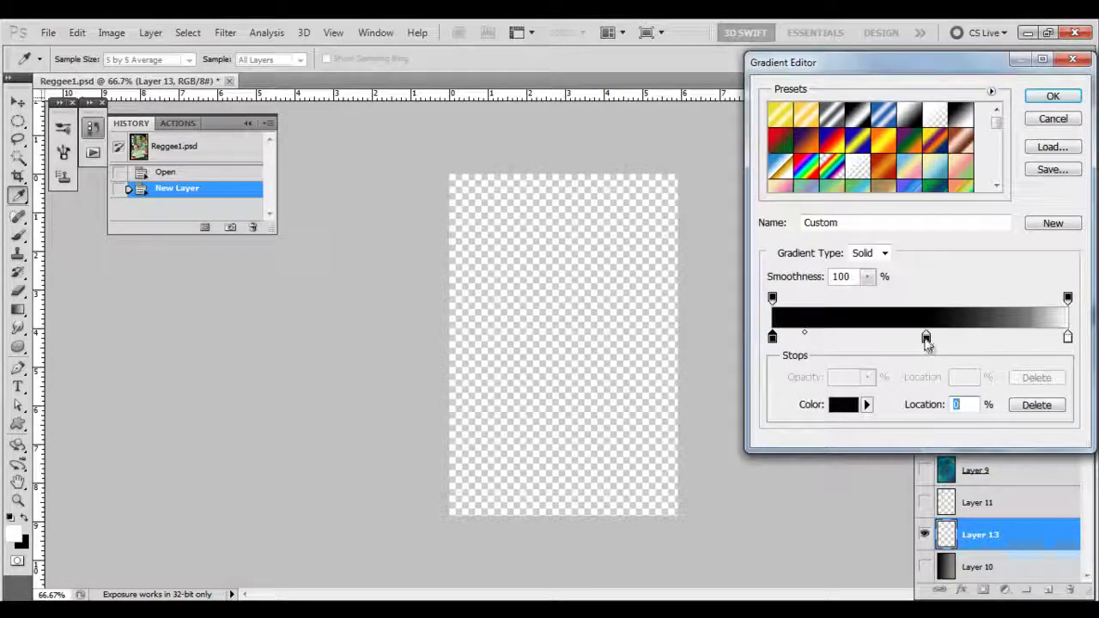
Set the gradient's middle colour stop to dark gray, 424243.
double_click(926, 337)
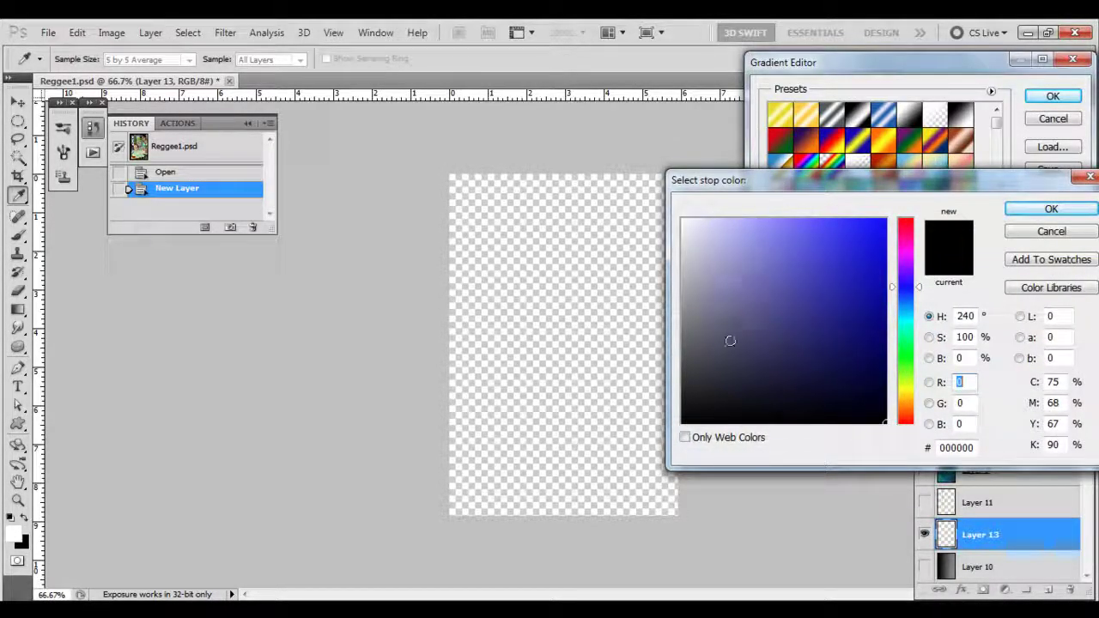
mouse_move(730, 341)
mouse_down()
mouse_move(709, 339)
mouse_move(684, 369)
mouse_up()
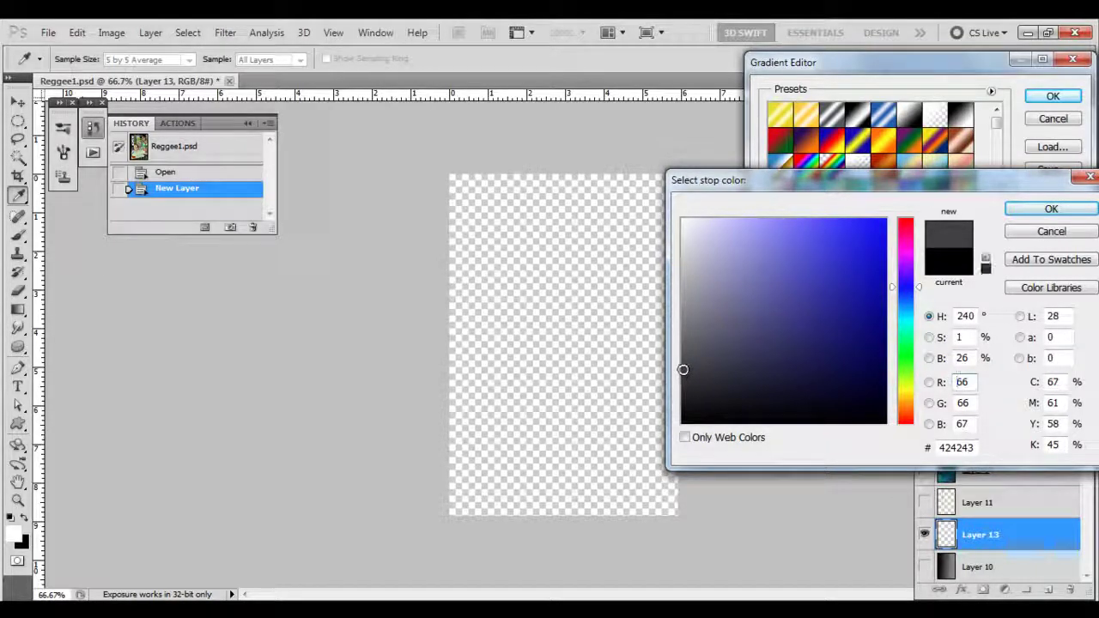
click(1052, 209)
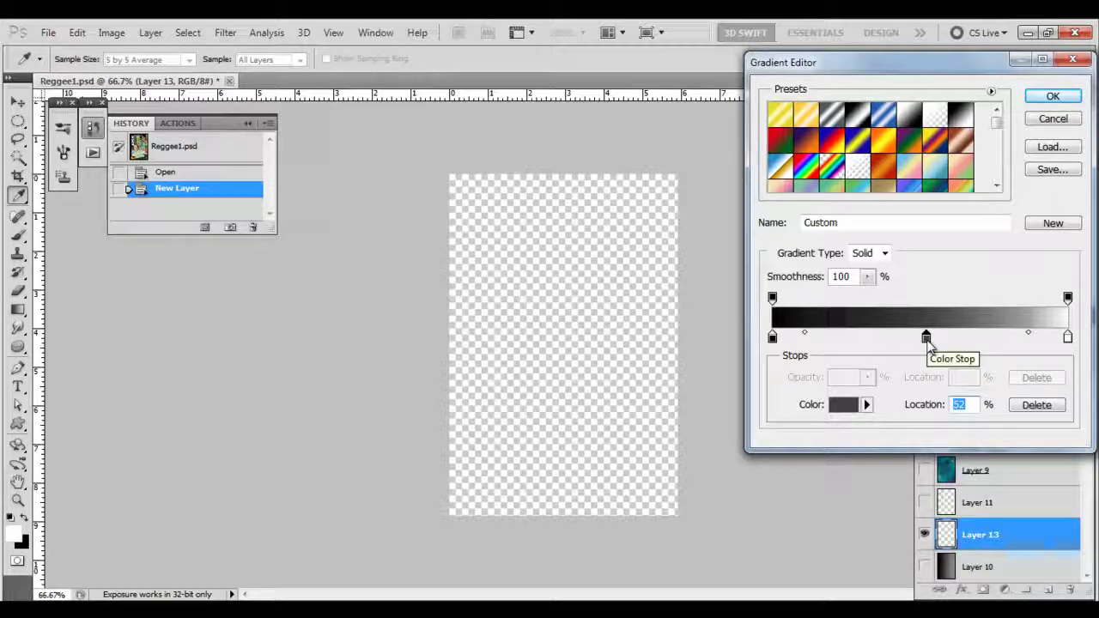
Move the dark gray colour stop to 74% and shift the midpoint between it and the black stop to 29%.
drag(928, 339, 987, 348)
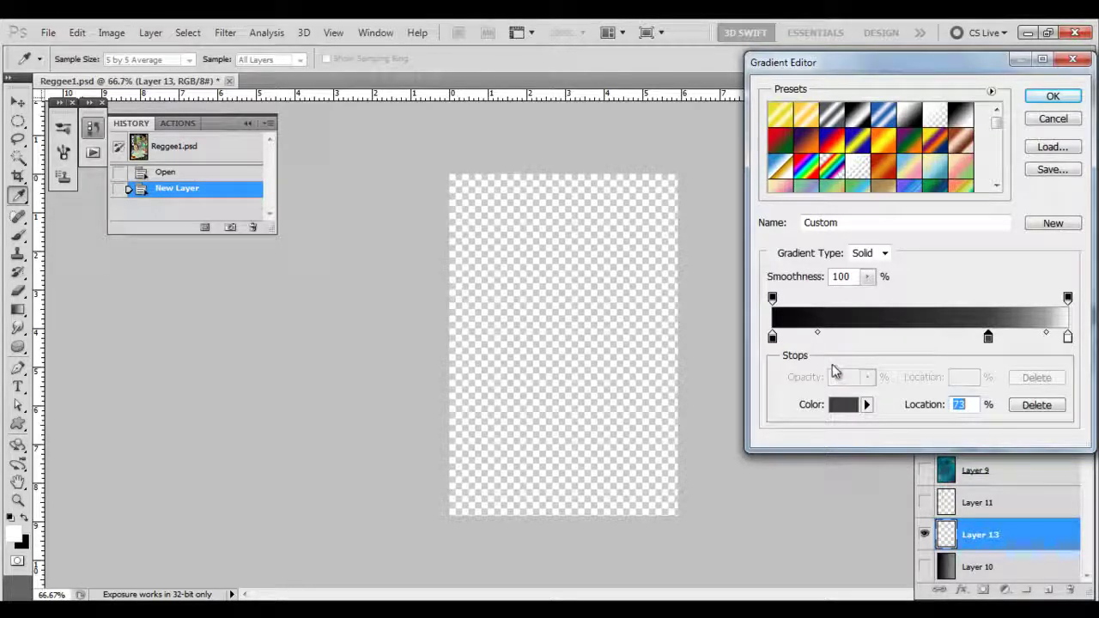
click(819, 333)
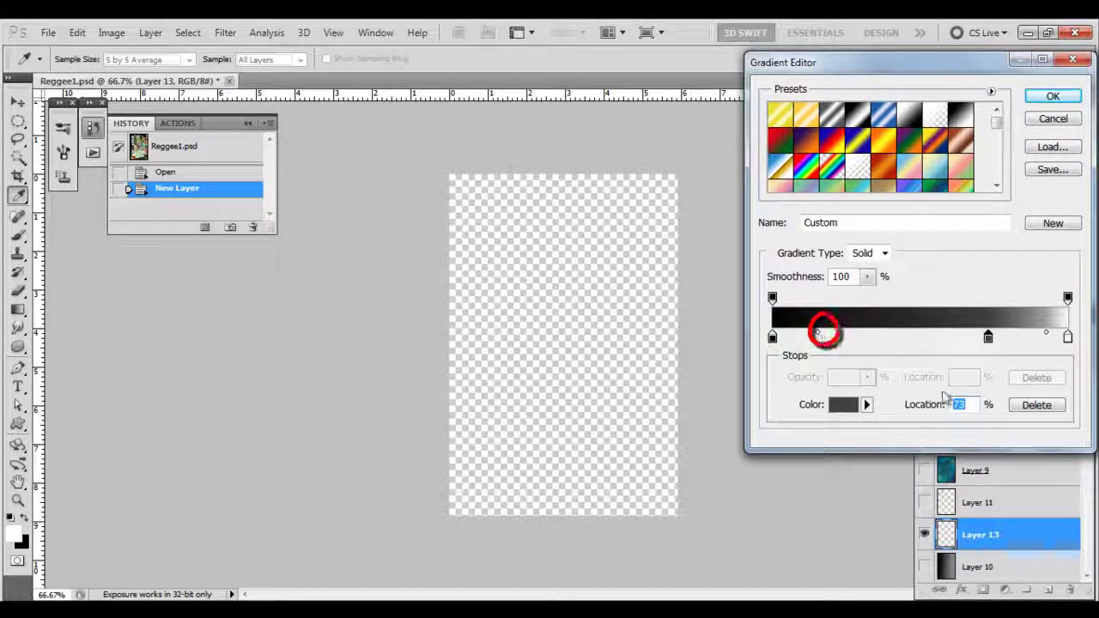
click(1046, 332)
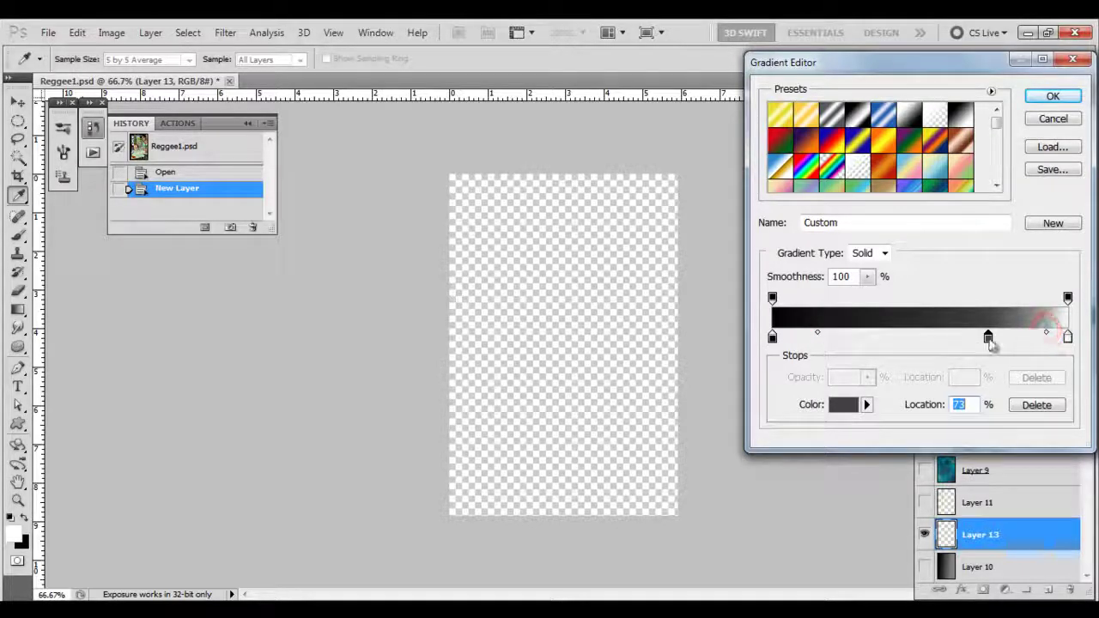
click(988, 337)
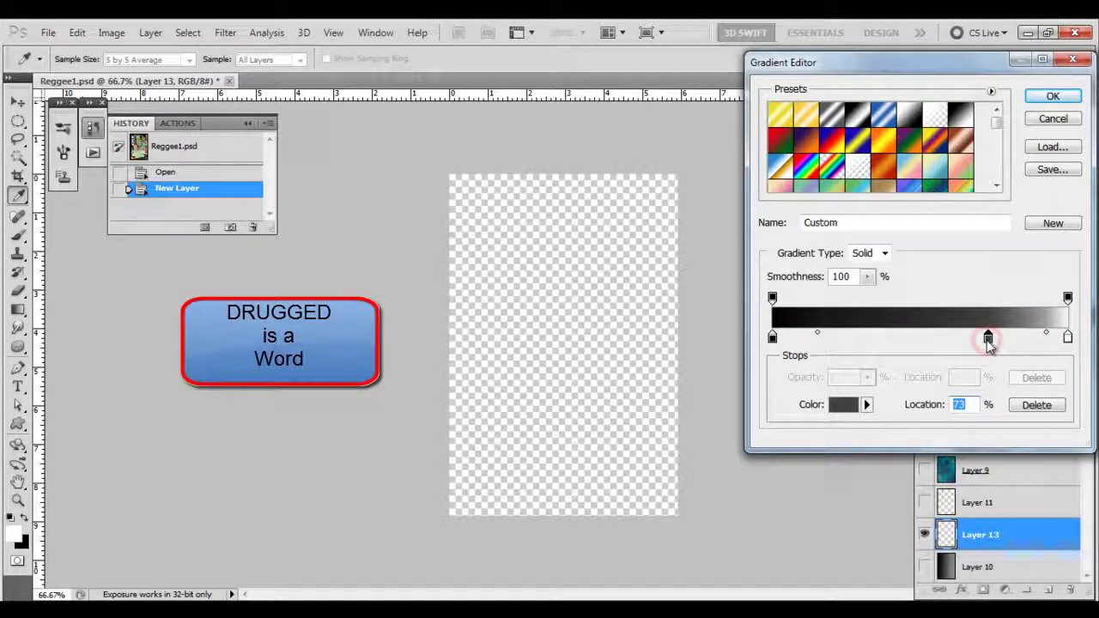
mouse_move(988, 339)
mouse_down()
mouse_move(1013, 339)
mouse_move(992, 339)
mouse_up()
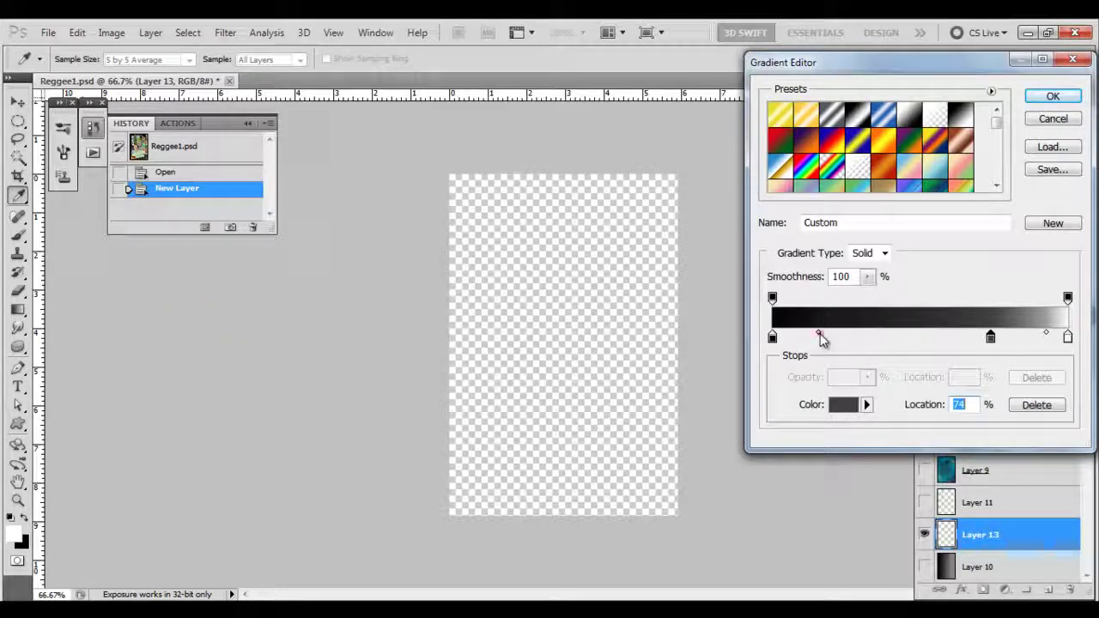
mouse_move(820, 339)
mouse_down()
mouse_move(949, 336)
mouse_move(896, 349)
mouse_move(834, 339)
mouse_up()
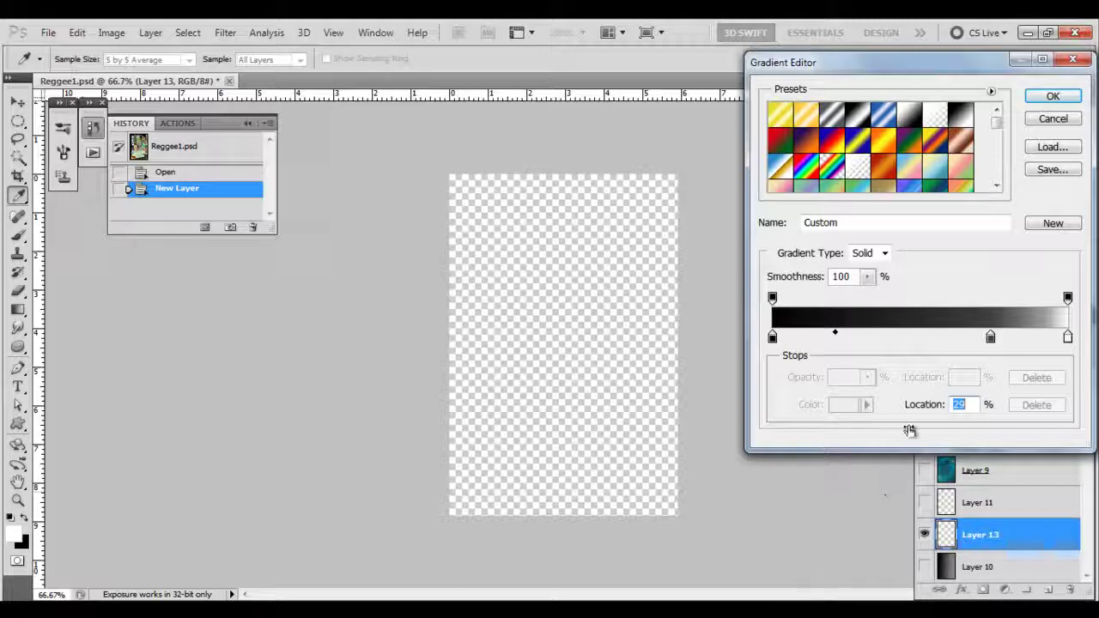
Add a colour stop at 38%, recolour it blue, 3b3bc3, and remove it from the gradient again.
click(885, 336)
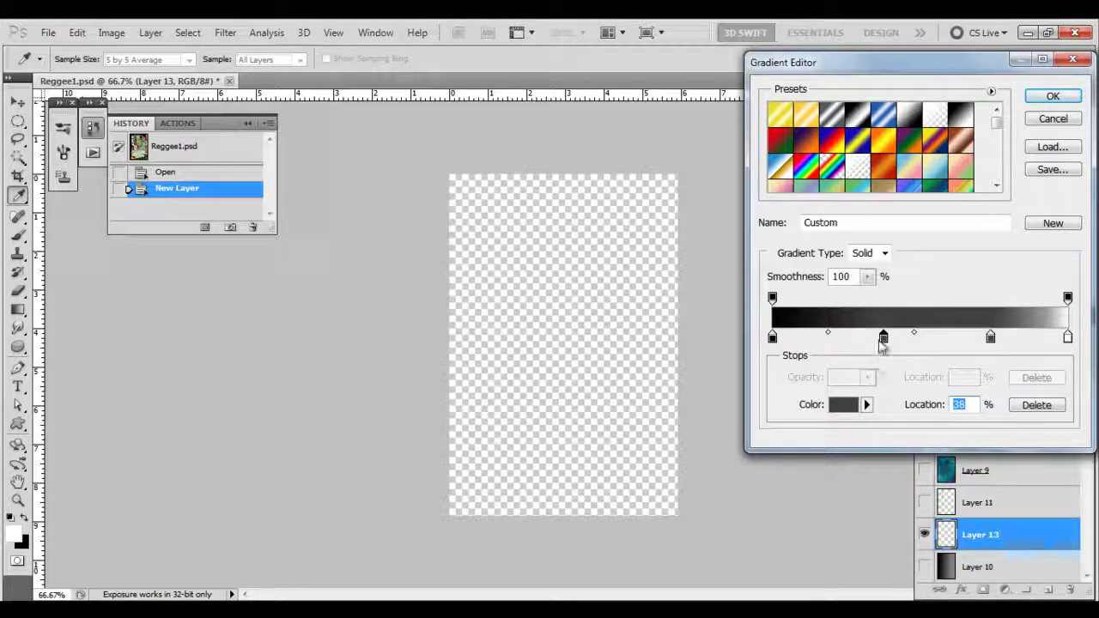
double_click(885, 336)
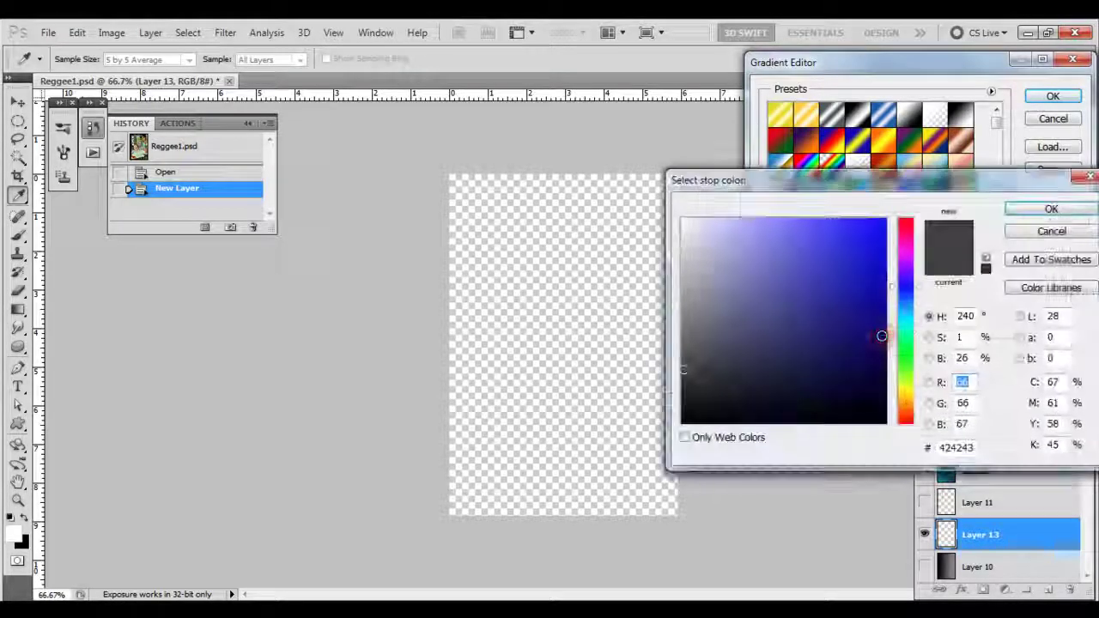
drag(854, 319, 824, 267)
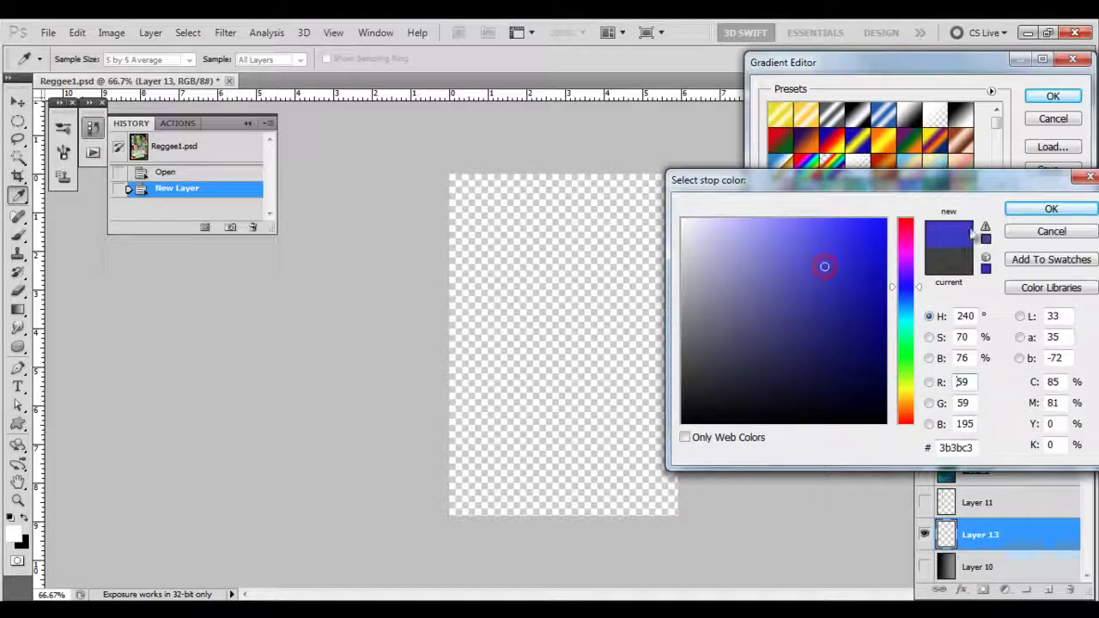
click(1029, 209)
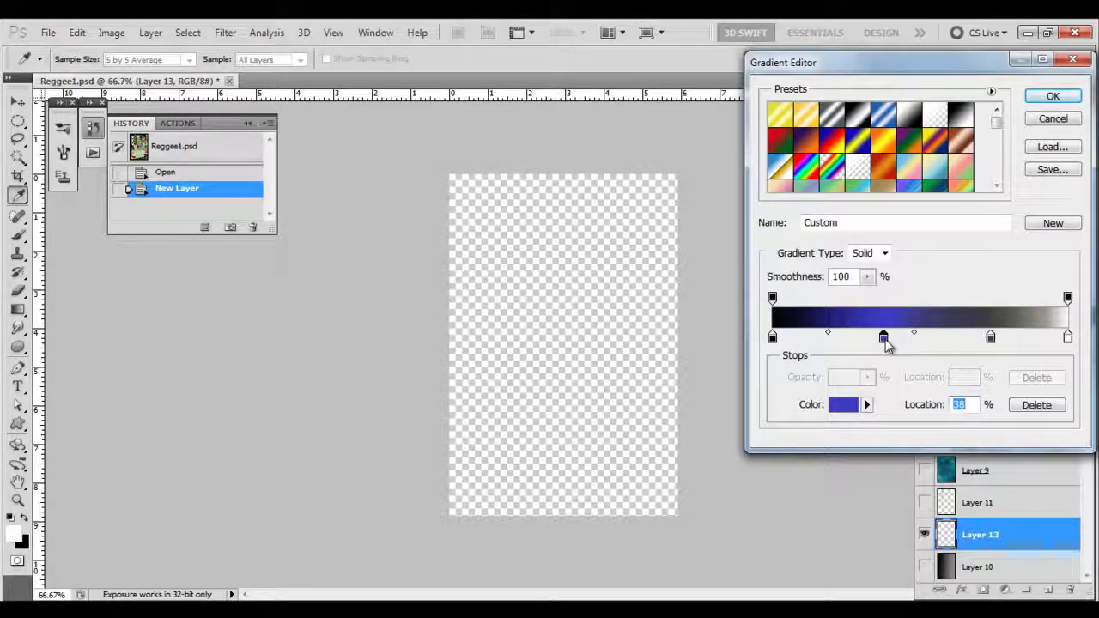
drag(885, 338, 893, 380)
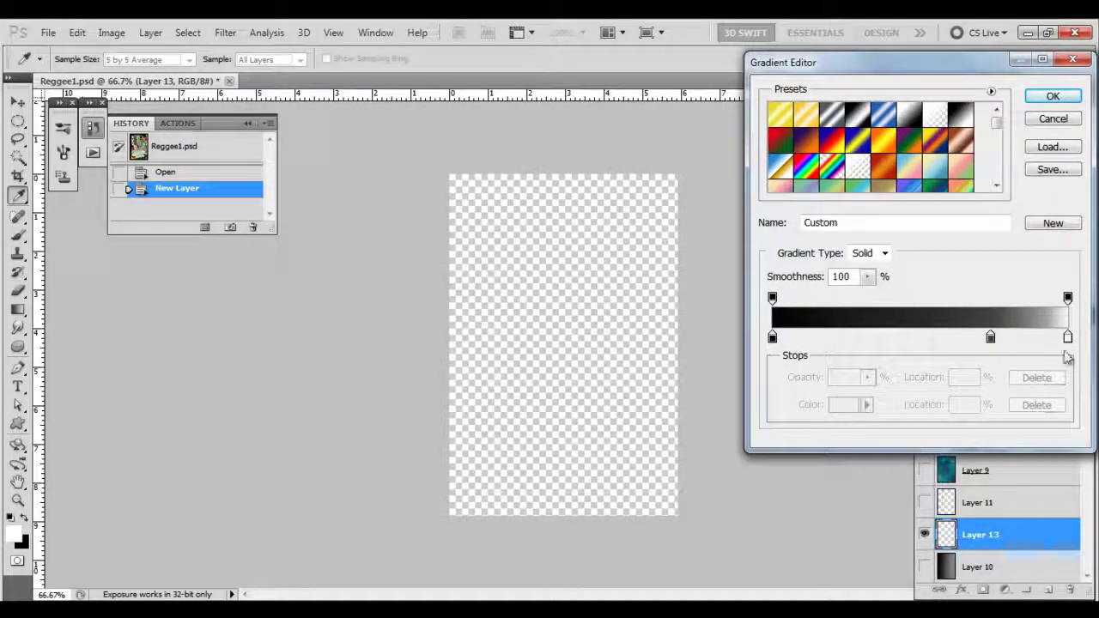
Remove the white end stop, shift the black stop inward with the midpoint at 51%, and accept the gradient.
drag(1068, 341, 1068, 395)
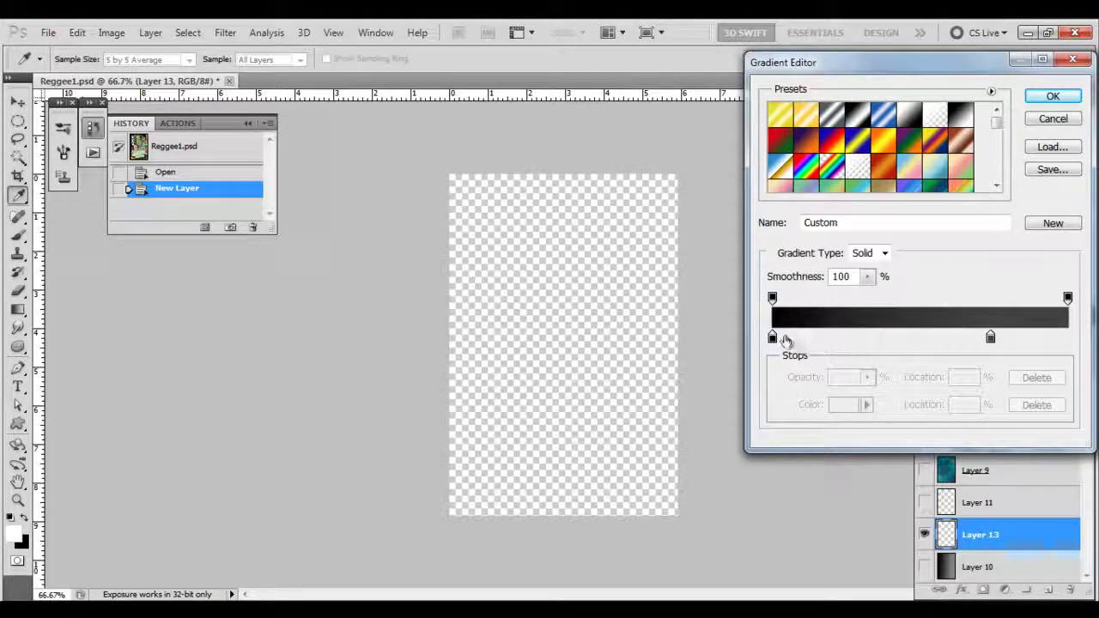
click(772, 338)
drag(772, 339, 892, 335)
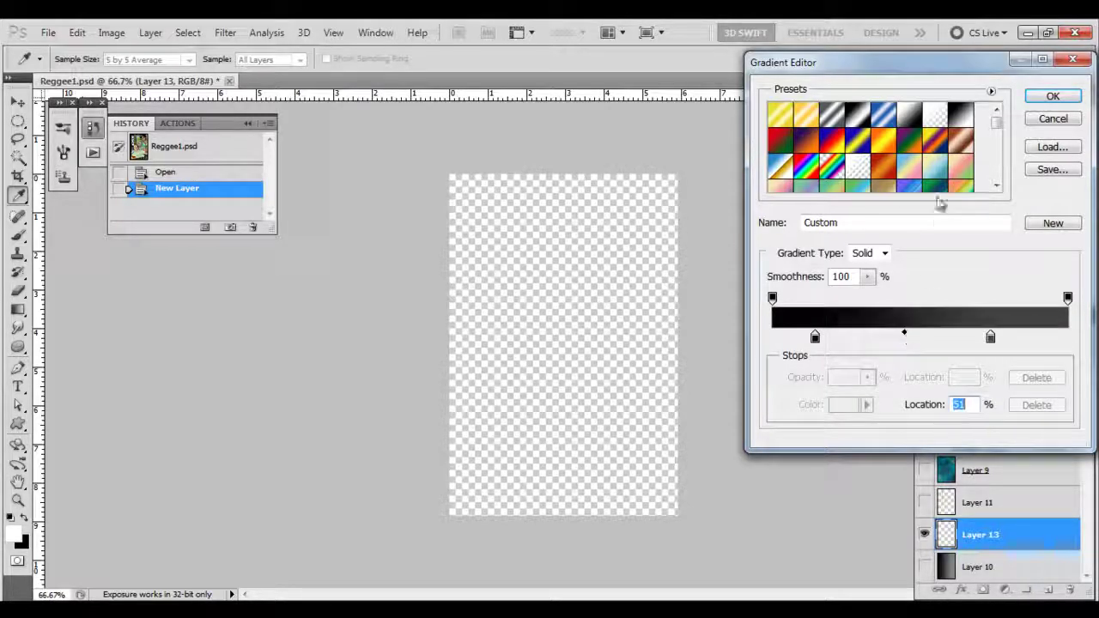
click(1037, 99)
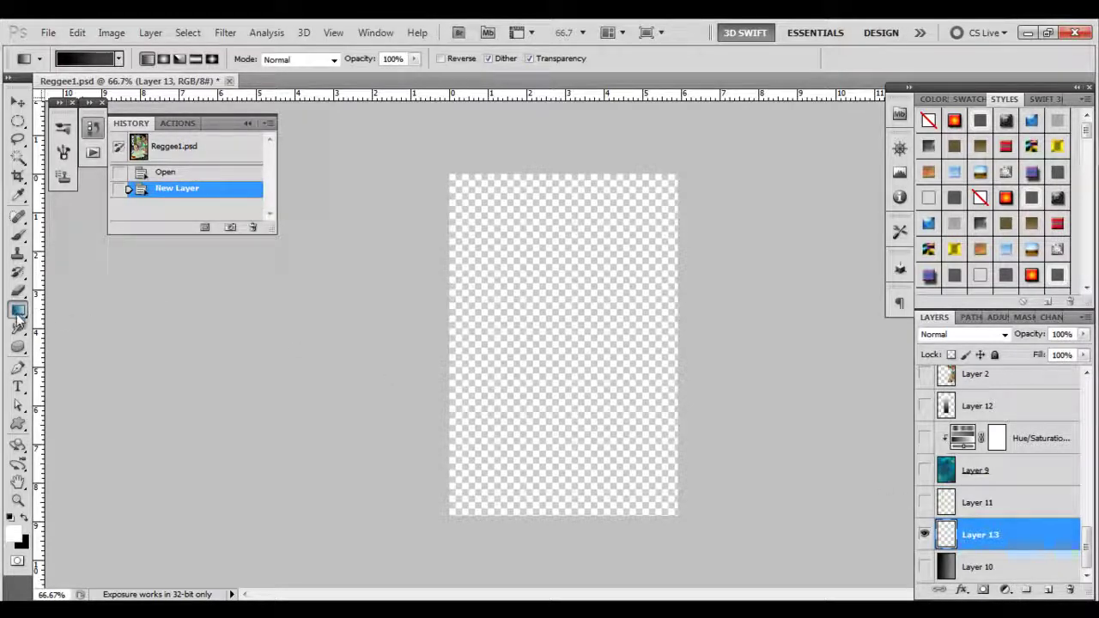
Fill Layer 13 with the linear gradient across the canvas, running horizontally from the left edge to the right edge.
click(447, 322)
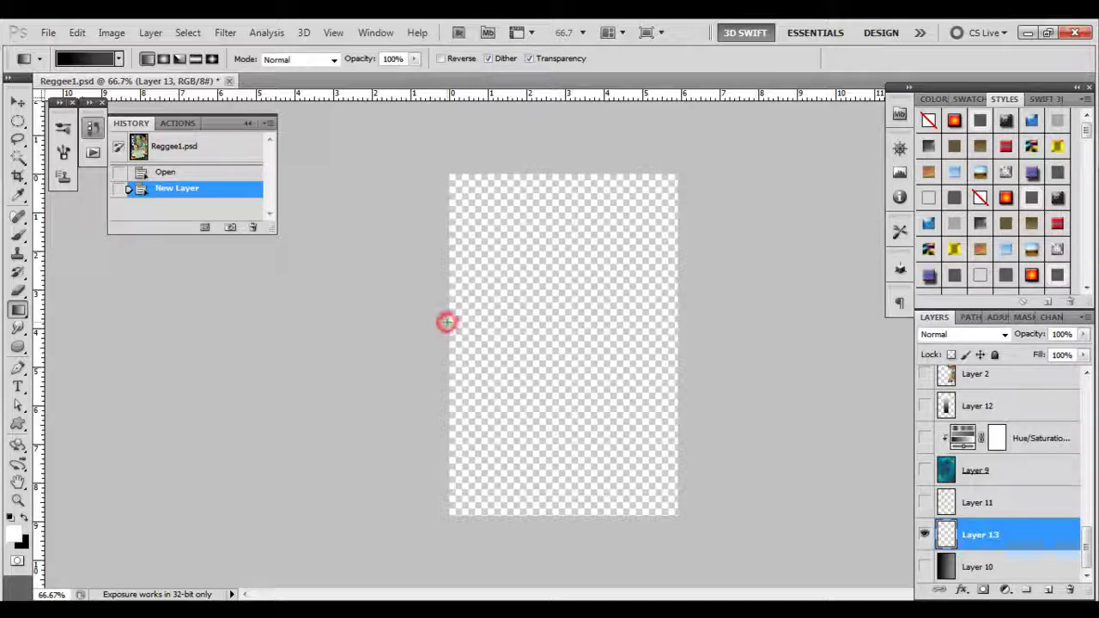
drag(578, 327, 684, 321)
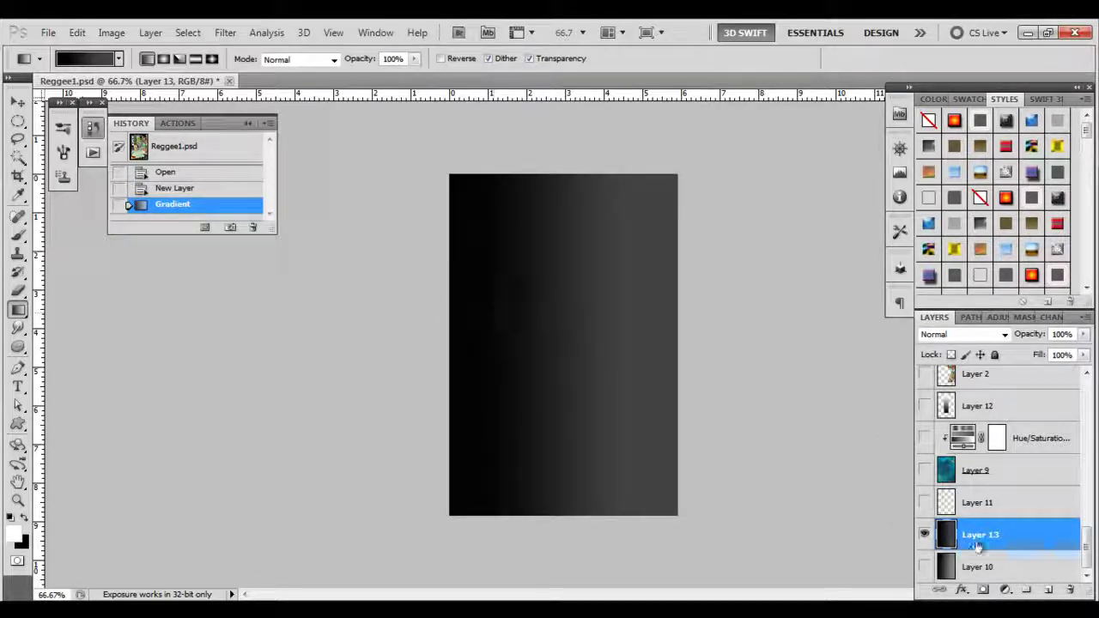
Toggle the visibility of Layer 10 and Layer 13 to compare the two gradients, leaving only Layer 13 shown.
click(925, 567)
click(925, 534)
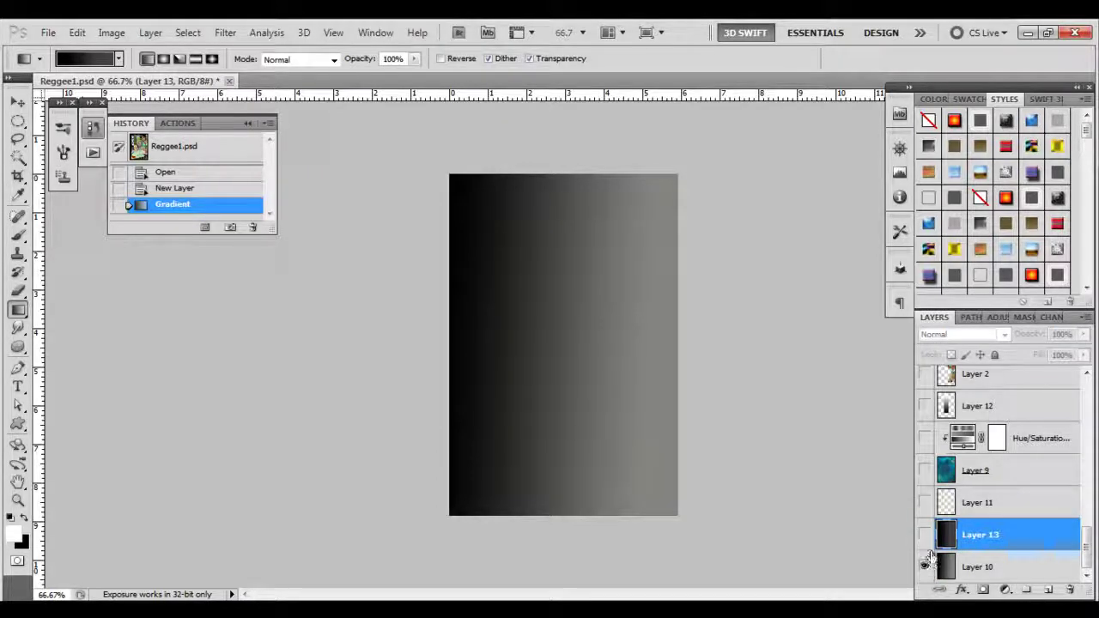
click(924, 534)
click(925, 567)
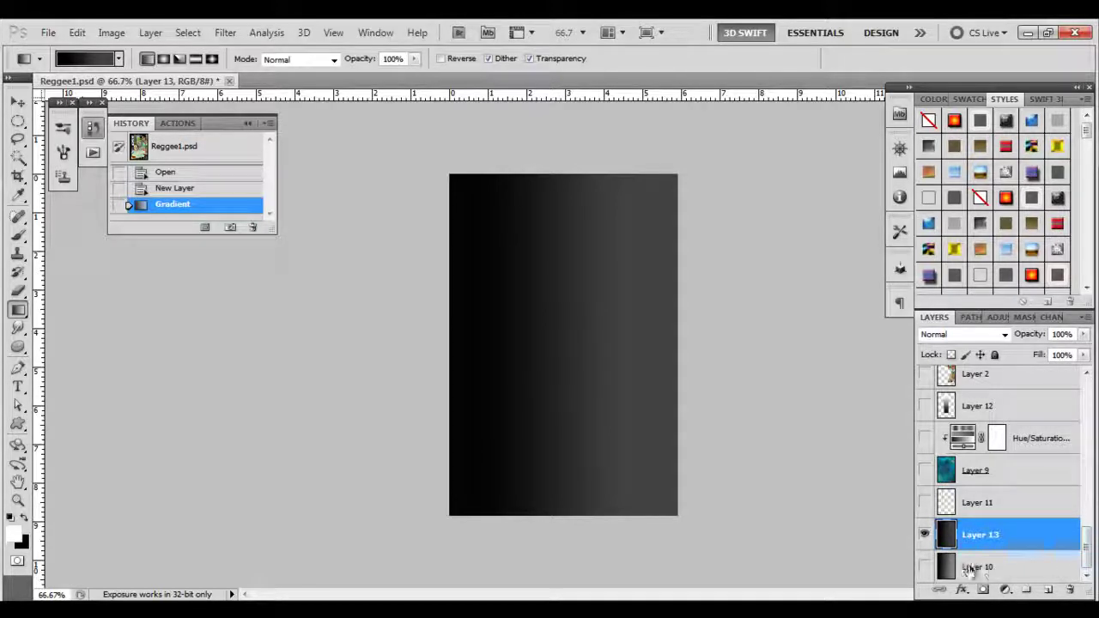
Delete the old gradient layer, Layer 10, from the document.
click(1007, 571)
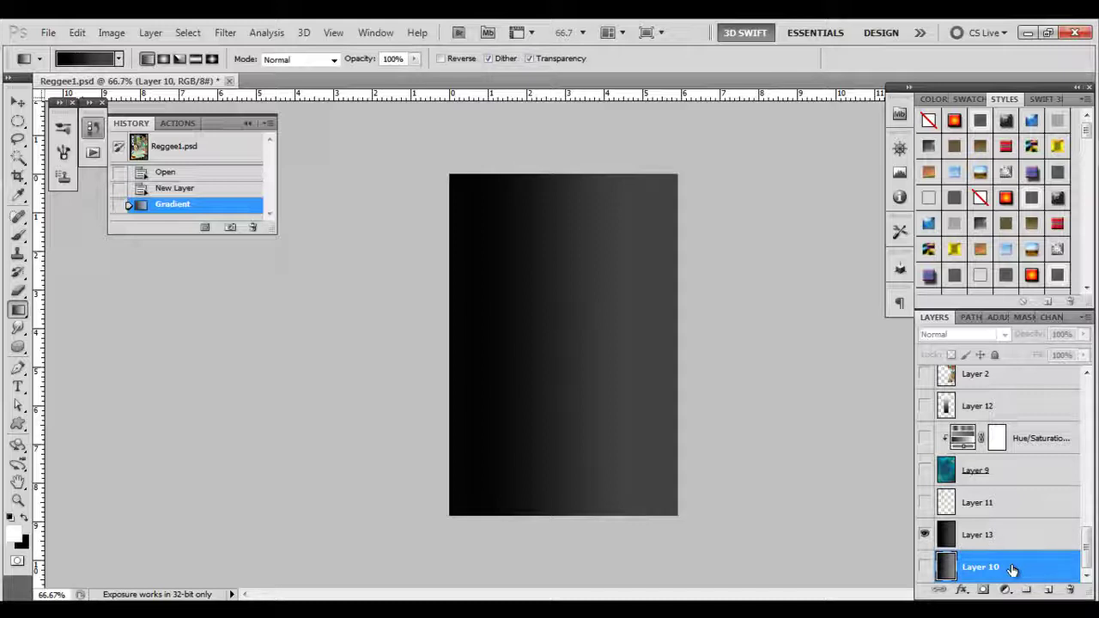
key(Delete)
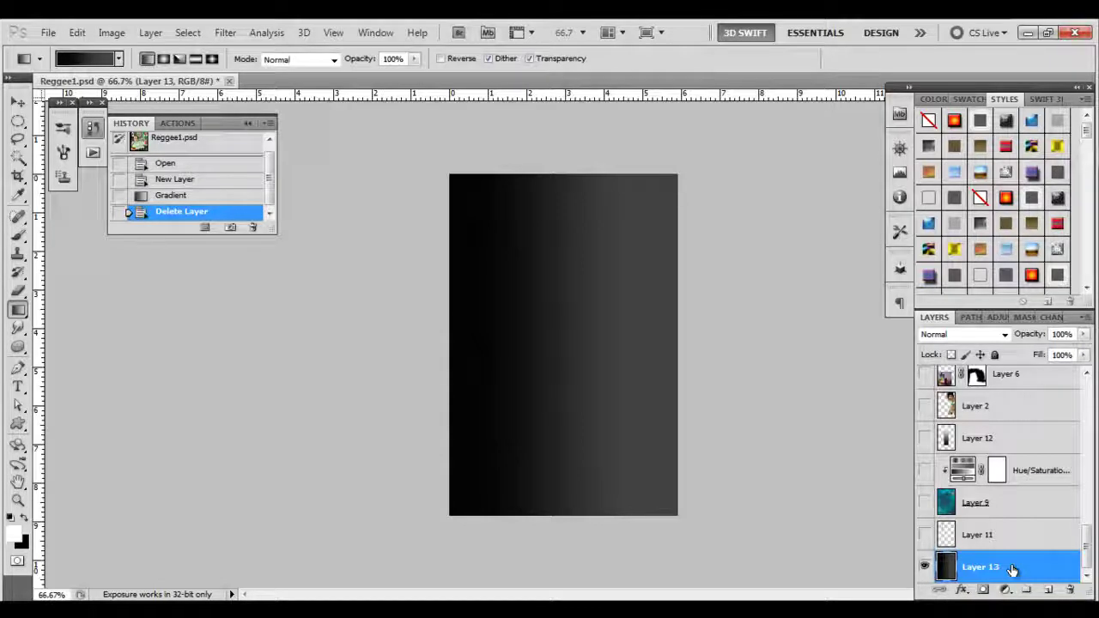
key(ctrl+z)
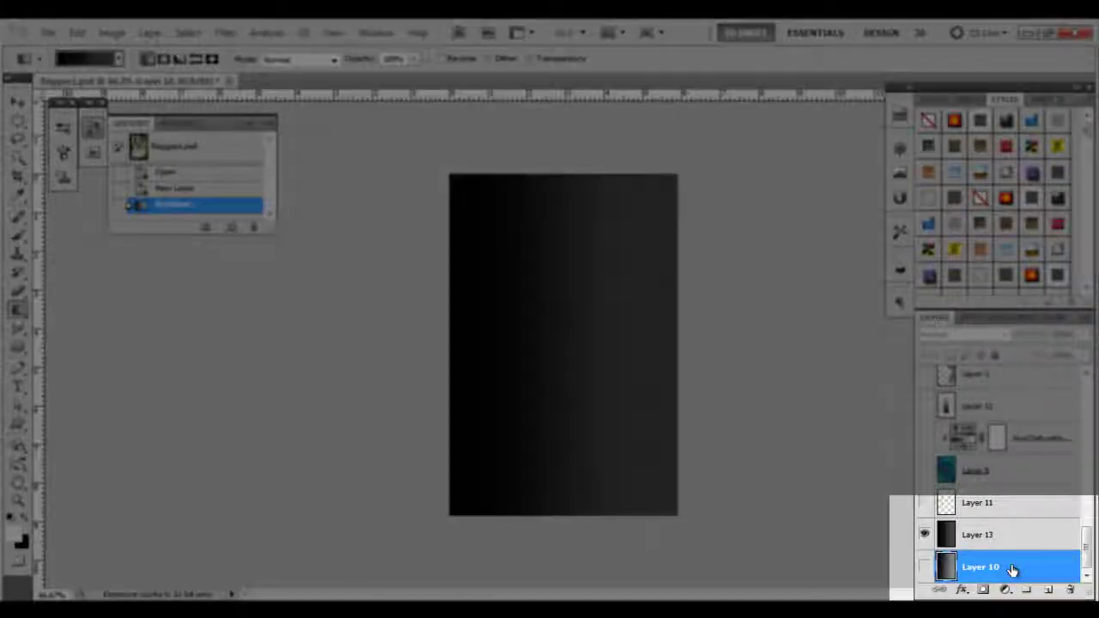
drag(1011, 567, 1070, 591)
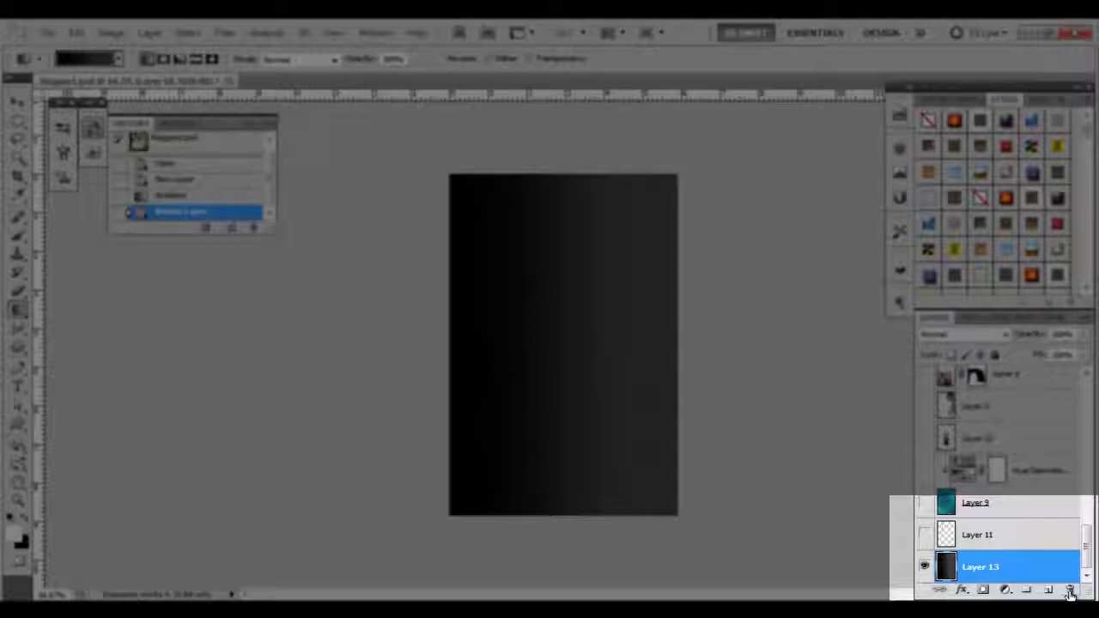